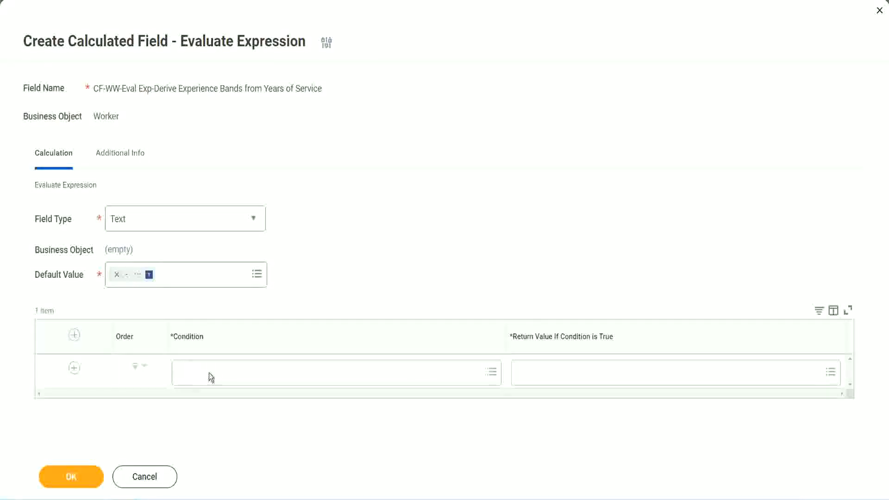
Step: Copy Field 1's name from the Notepad++ notes and set the first row's condition to CF-WW-TF-Length of Service between 0 and 7 years
{"action": "left_click", "coordinate": [210, 373]}
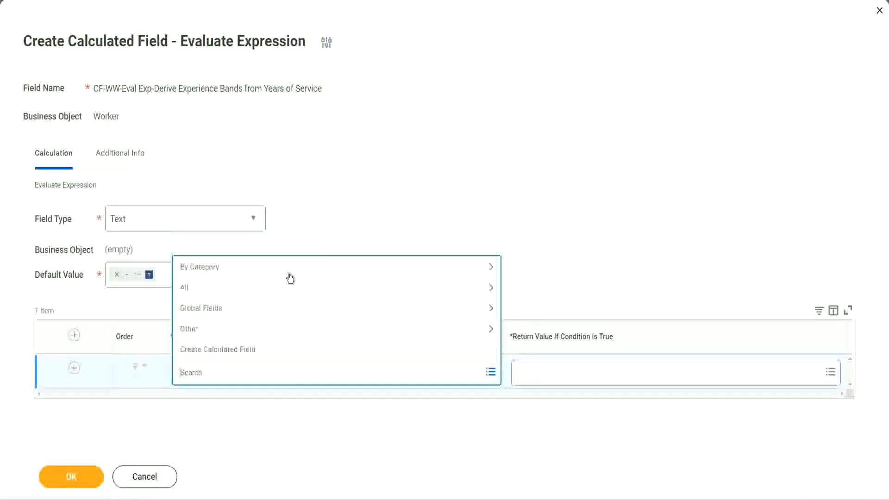
{"action": "left_click", "coordinate": [339, 209]}
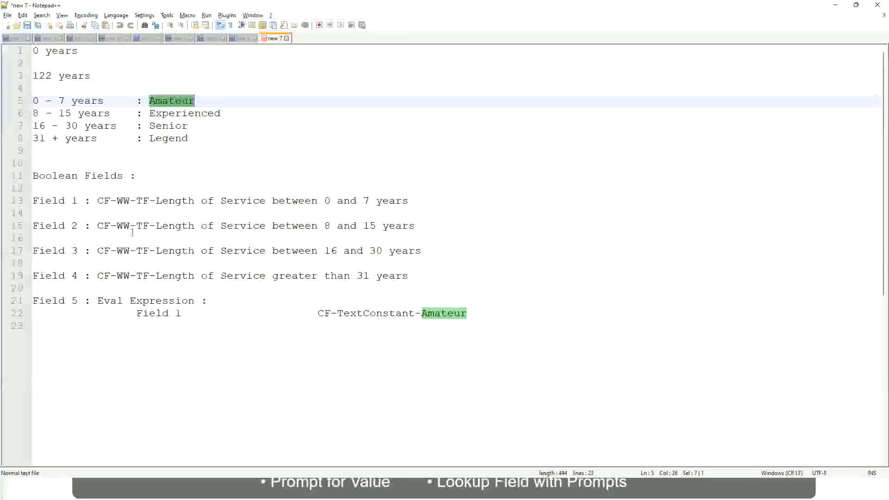
{"action": "double_click", "coordinate": [101, 201]}
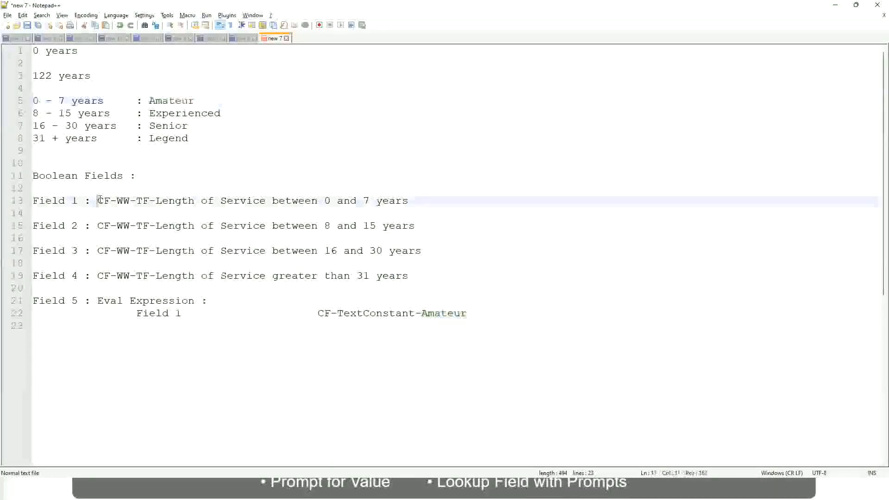
{"action": "left_click_drag", "start_coordinate": [154, 202], "coordinate": [409, 204]}
{"action": "key", "text": "ctrl+c"}
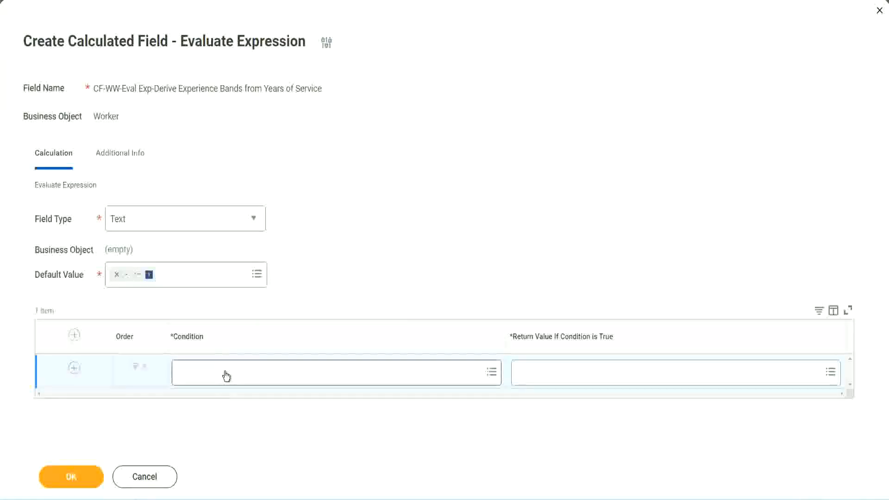
{"action": "left_click", "coordinate": [226, 376]}
{"action": "key", "text": "ctrl+v"}
{"action": "key", "text": "Return"}
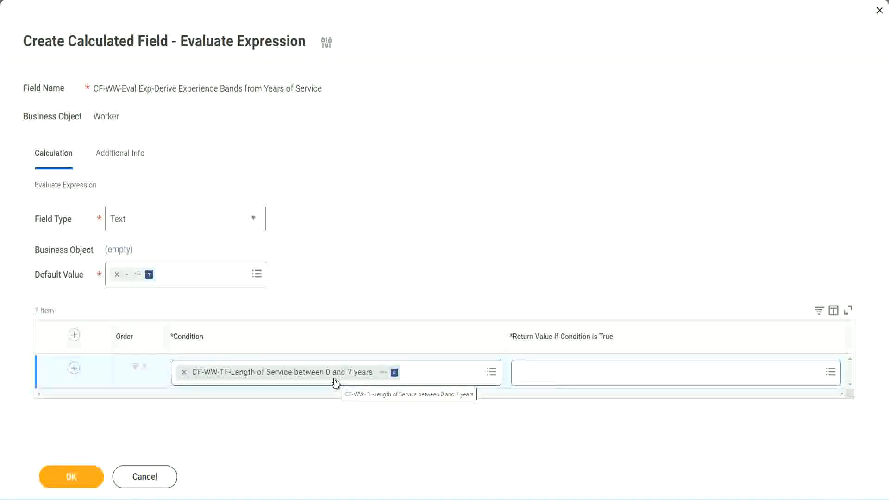
{"action": "left_click", "coordinate": [579, 379]}
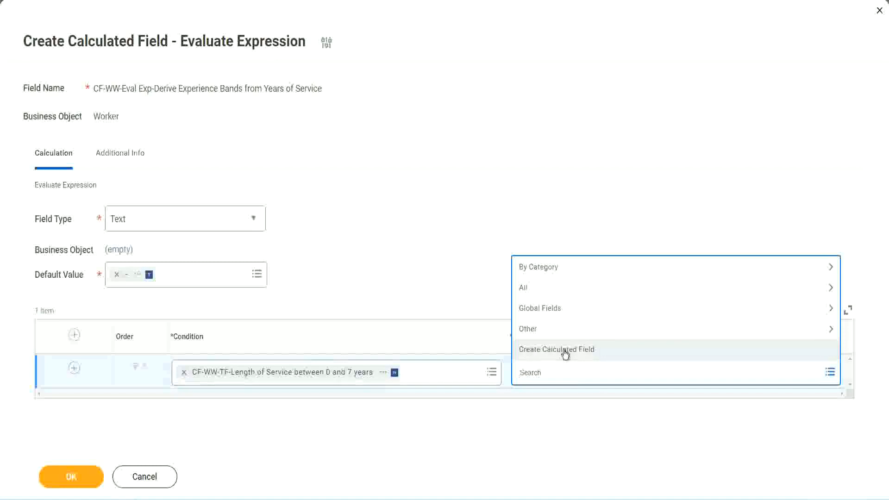
{"action": "left_click", "coordinate": [516, 230]}
{"action": "left_click", "coordinate": [533, 375]}
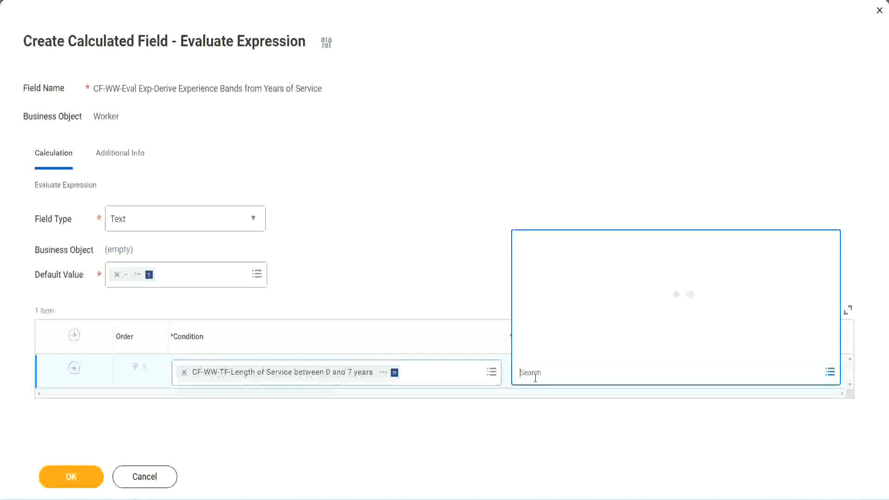
{"action": "type", "text": "Amaterue"}
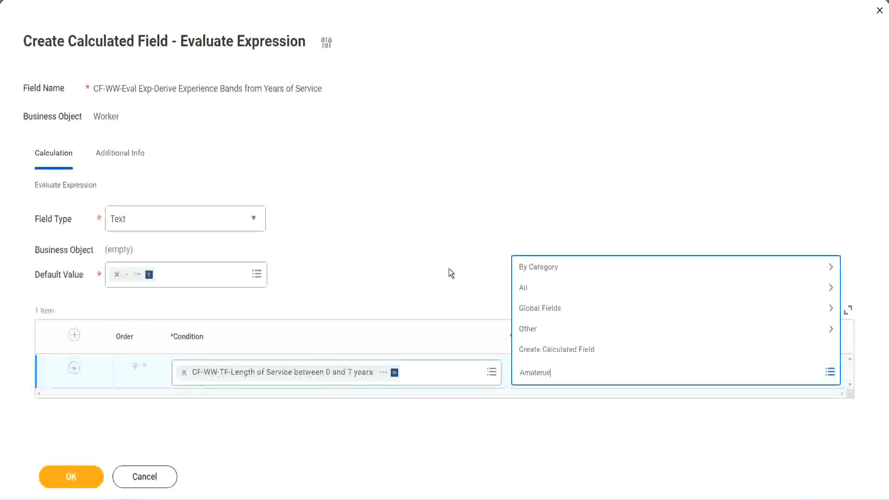
{"action": "key", "text": "Escape"}
{"action": "left_click", "coordinate": [560, 376]}
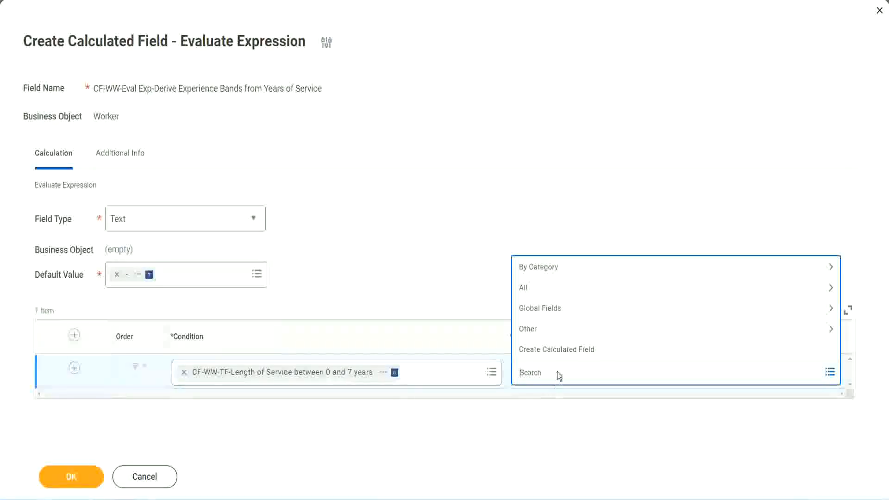
{"action": "left_click", "coordinate": [449, 271]}
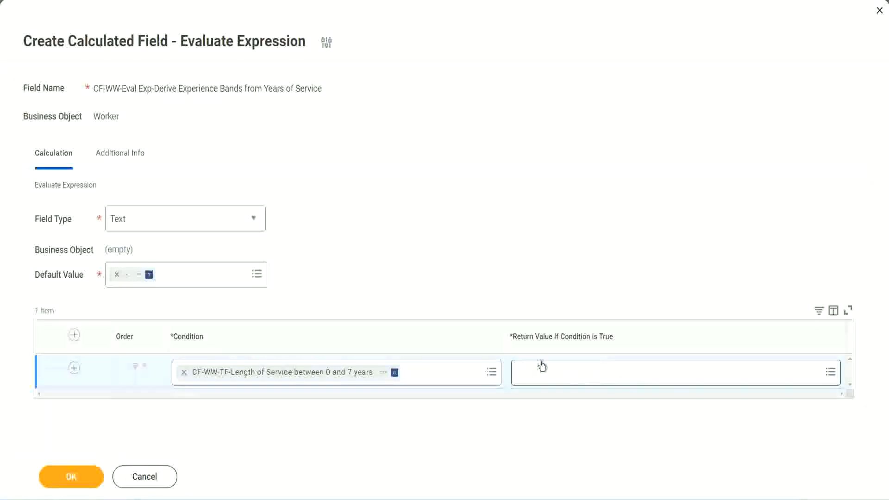
Step: Start a new calculated field for the first row's return value and name it CF-WW-TC-Amateur
{"action": "left_click", "coordinate": [576, 372]}
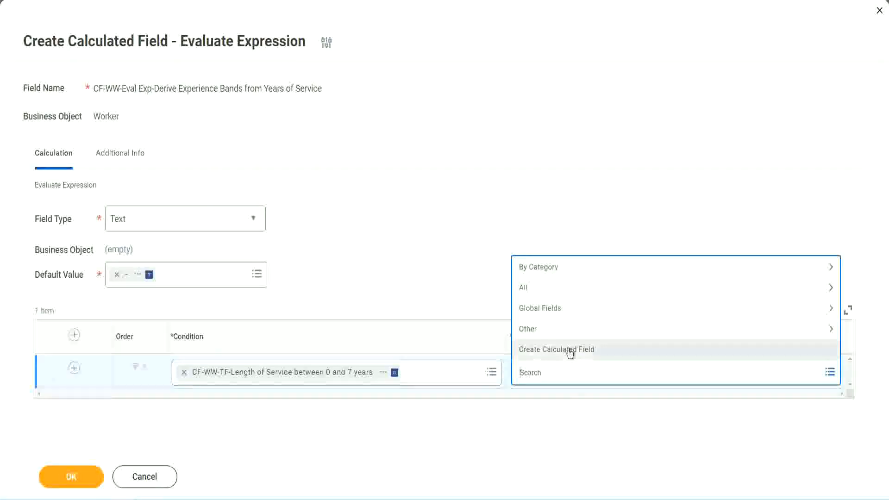
{"action": "left_click", "coordinate": [569, 352]}
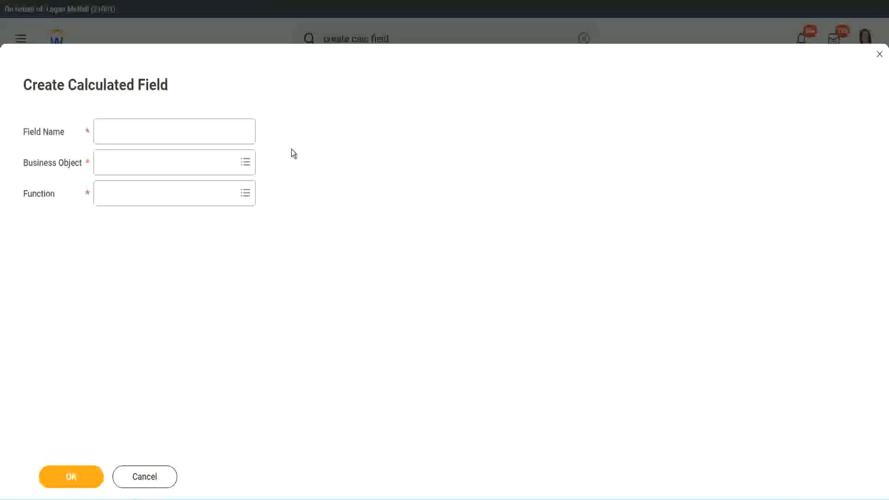
{"action": "left_click", "coordinate": [110, 132]}
{"action": "type", "text": "CF"}
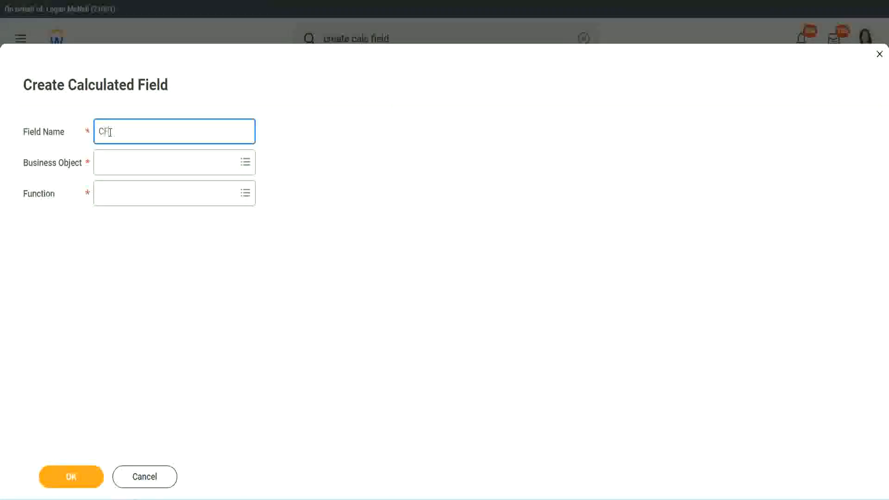
{"action": "type", "text": "_TC"}
{"action": "type", "text": "-Am"}
{"action": "type", "text": "ateur"}
{"action": "left_click", "coordinate": [110, 131]}
{"action": "type", "text": "WW-"}
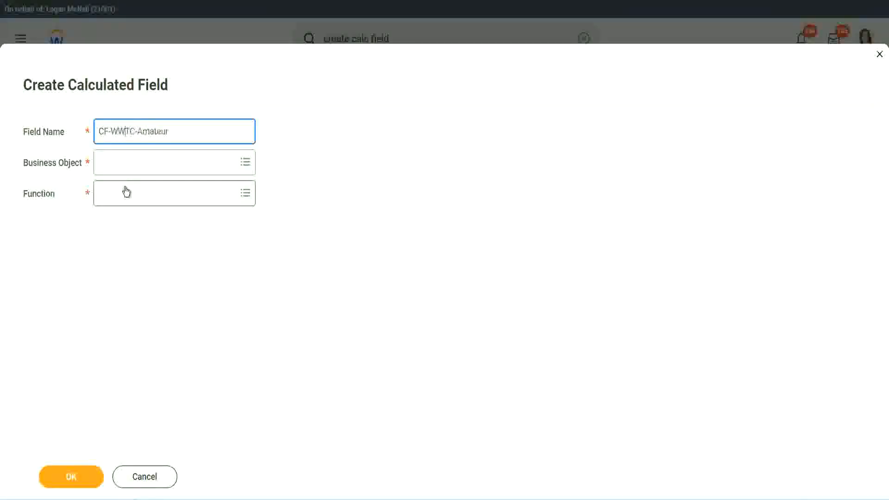
Step: Set the new calculated field's business object to Global
{"action": "left_click", "coordinate": [125, 164]}
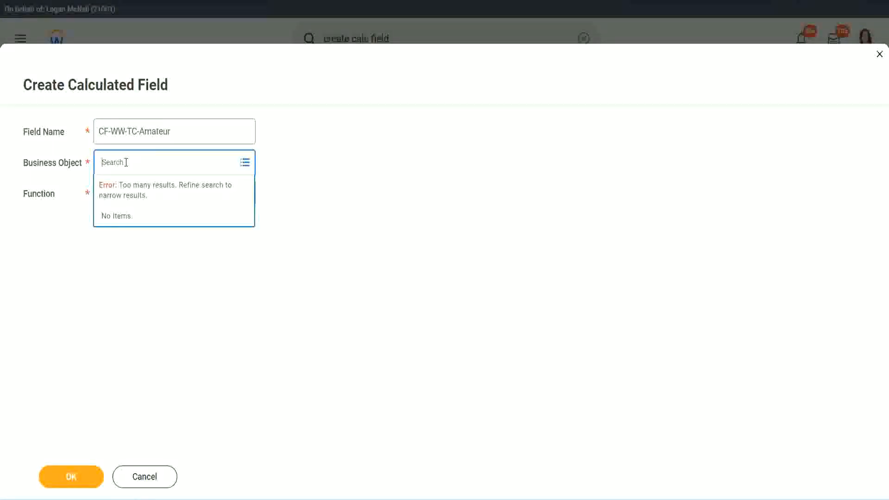
{"action": "type", "text": "worker"}
{"action": "key", "text": "BackSpace"}
{"action": "key", "text": "BackSpace"}
{"action": "type", "text": "global"}
{"action": "key", "text": "Return"}
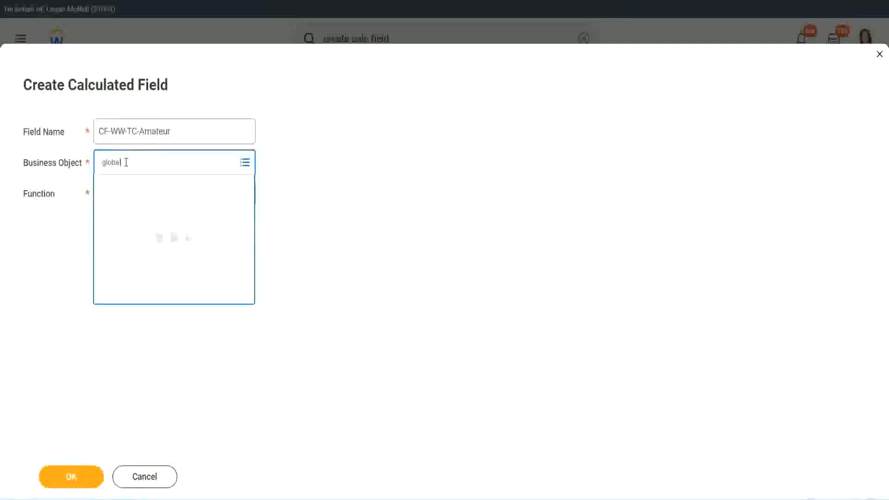
{"action": "left_click", "coordinate": [140, 218]}
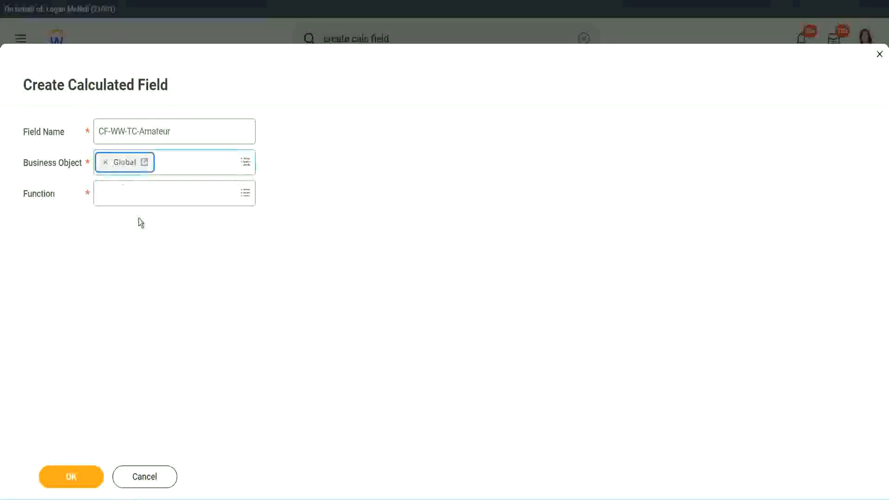
{"action": "left_click_drag", "start_coordinate": [176, 131], "coordinate": [30, 87]}
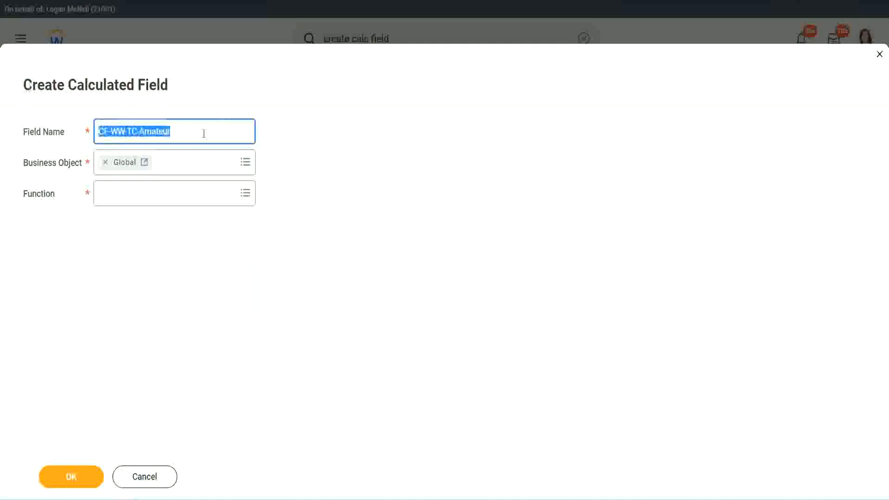
{"action": "left_click", "coordinate": [193, 132]}
{"action": "double_click", "coordinate": [176, 130]}
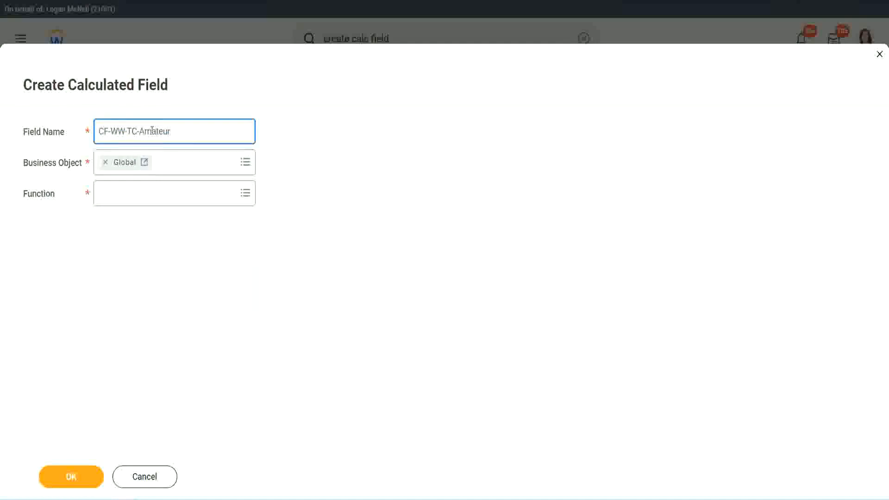
{"action": "left_click", "coordinate": [182, 130]}
{"action": "double_click", "coordinate": [166, 133]}
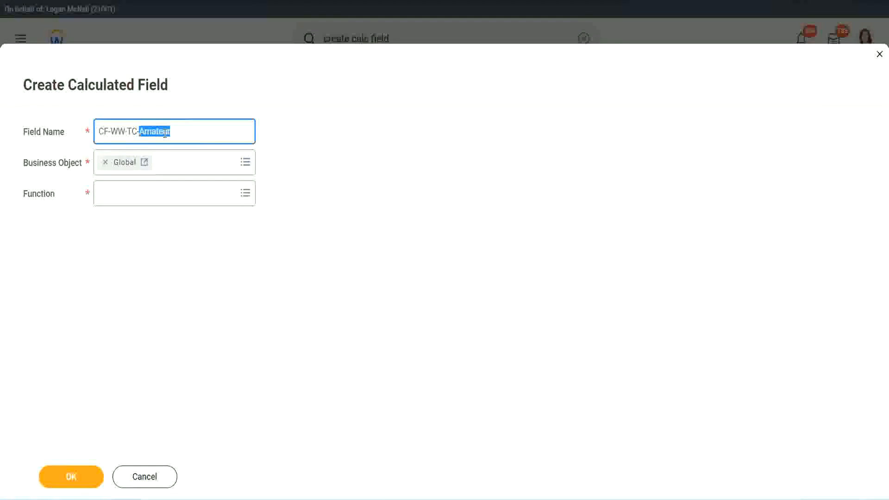
Step: Choose Text Constant as the new field's function and continue to its calculation settings
{"action": "left_click", "coordinate": [124, 192]}
{"action": "type", "text": "text const"}
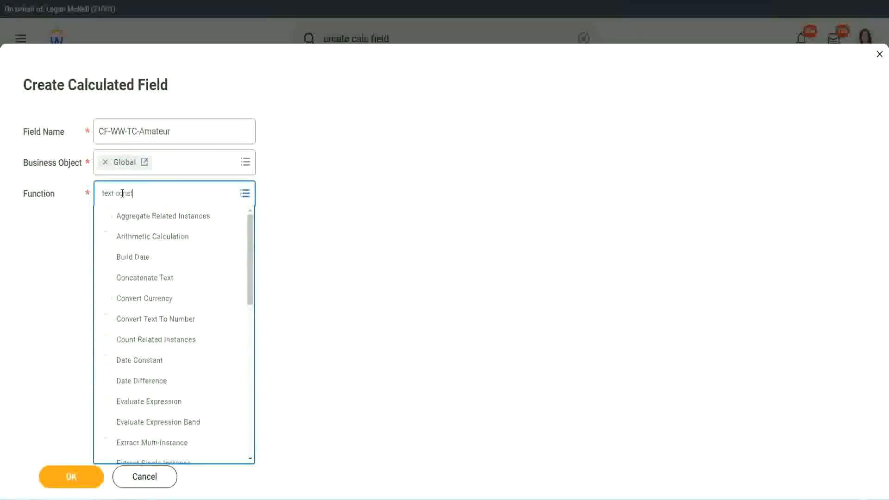
{"action": "key", "text": "Return"}
{"action": "left_click", "coordinate": [74, 487]}
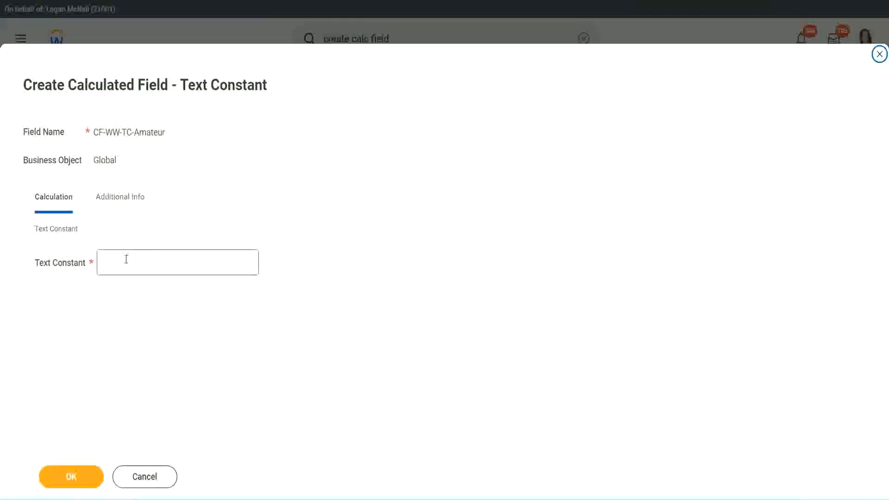
Step: Set the text constant to Amateur and save the field as the first row's return value
{"action": "left_click", "coordinate": [143, 261]}
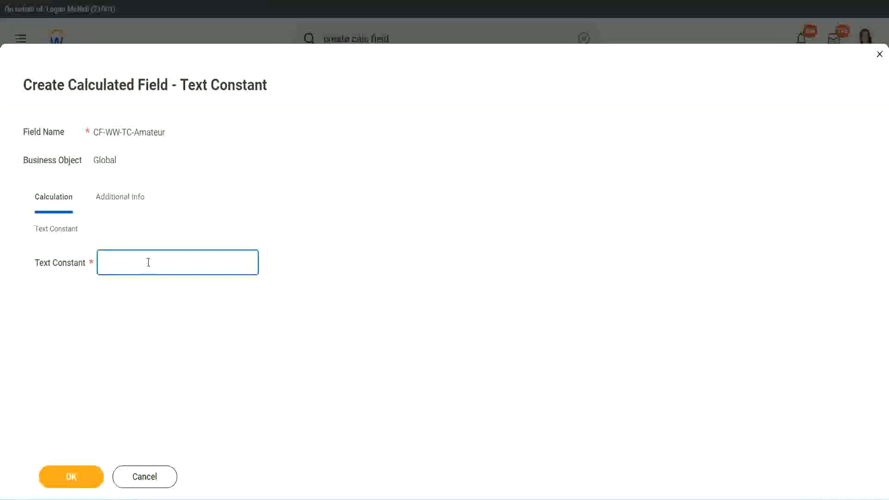
{"action": "type", "text": "Amateur"}
{"action": "left_click", "coordinate": [70, 477]}
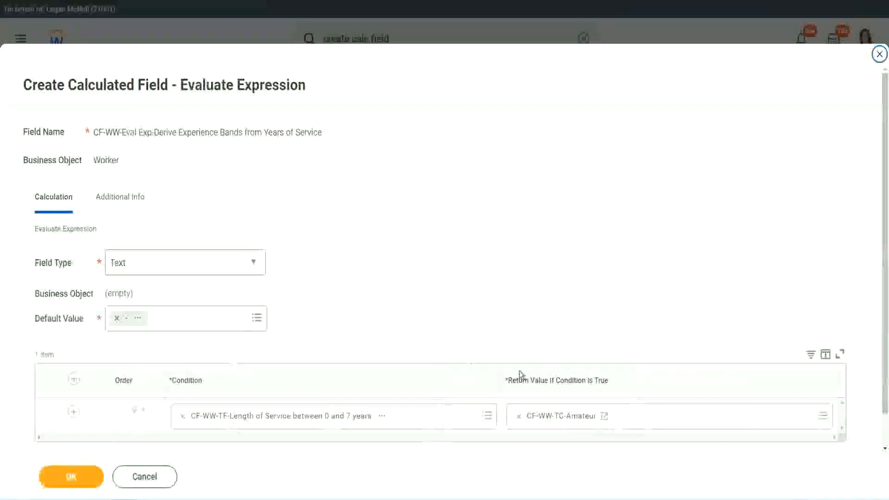
Step: Copy the text of the CF-WW-TC-Amateur return value and add three blank condition rows below the first
{"action": "right_click", "coordinate": [552, 419]}
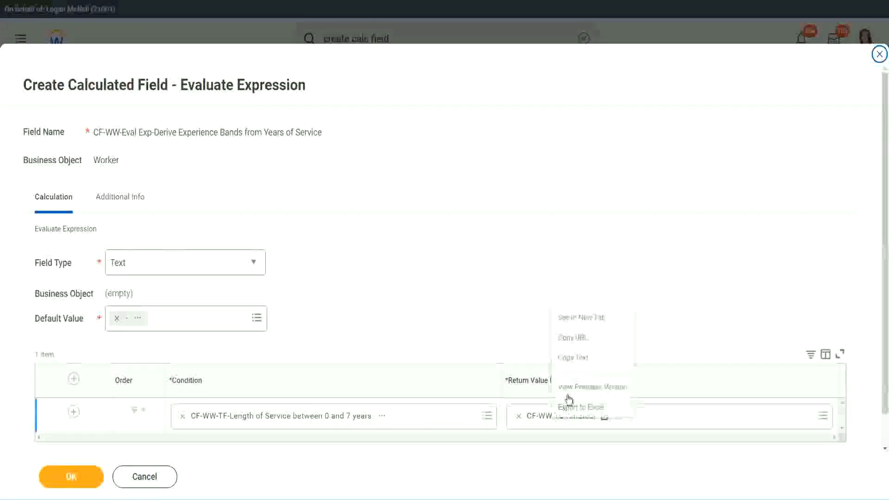
{"action": "left_click", "coordinate": [582, 359]}
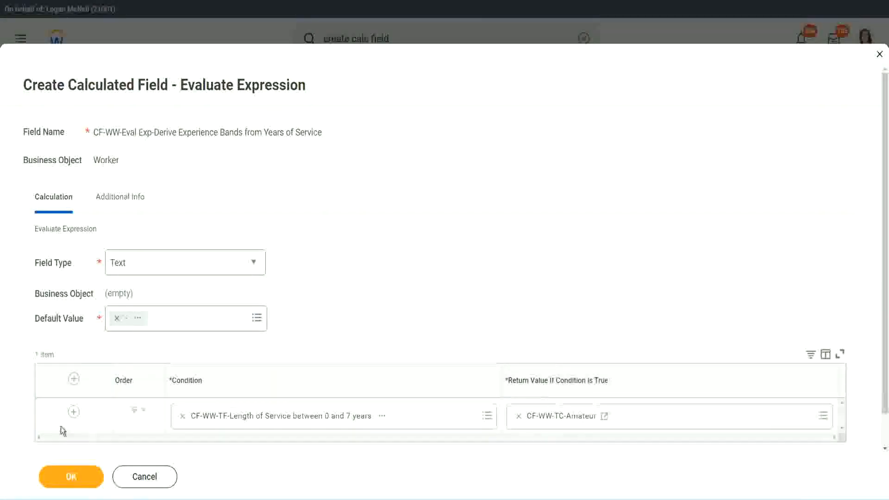
{"action": "left_click", "coordinate": [73, 413]}
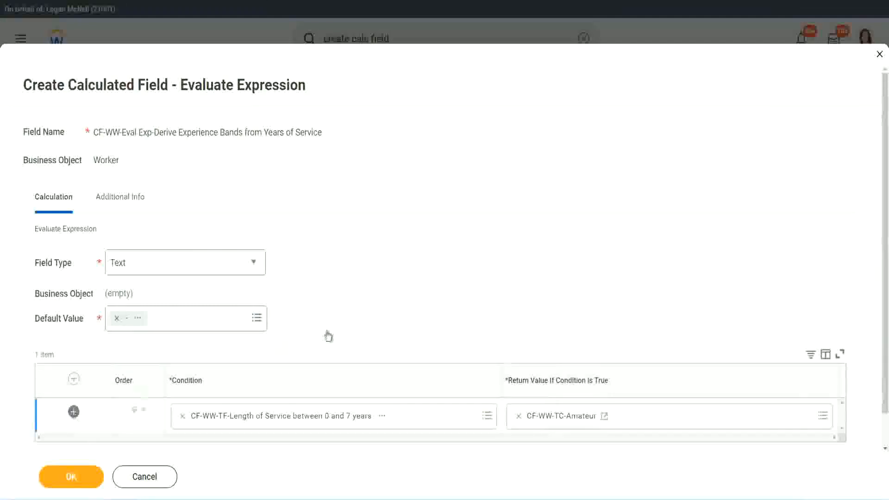
{"action": "scroll", "coordinate": [347, 322], "scroll_direction": "down", "scroll_amount": 2}
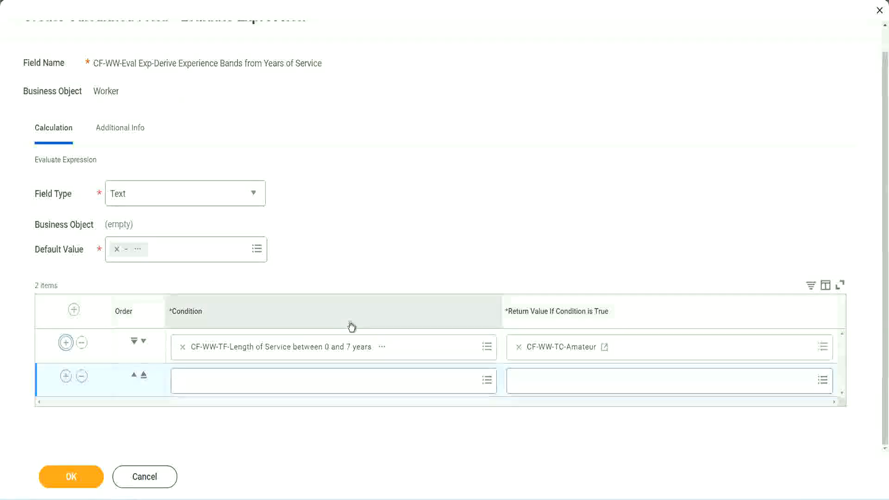
{"action": "left_click", "coordinate": [66, 377]}
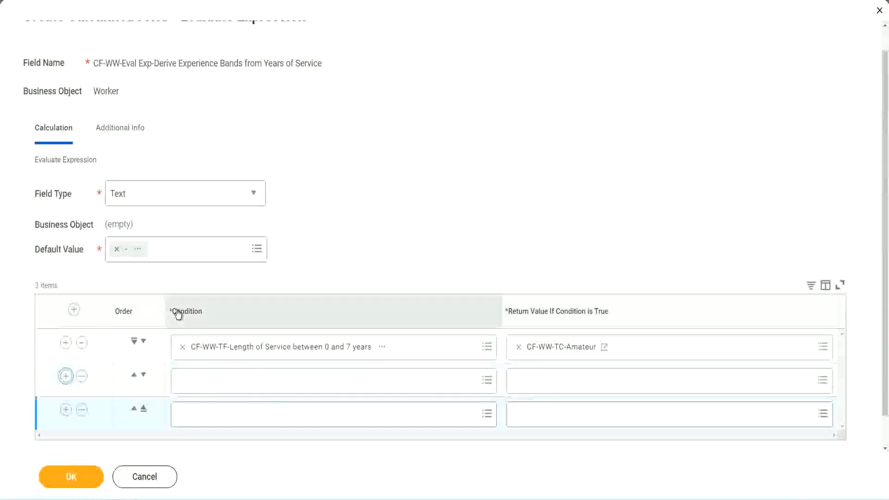
{"action": "scroll", "coordinate": [139, 352], "scroll_direction": "down", "scroll_amount": 1}
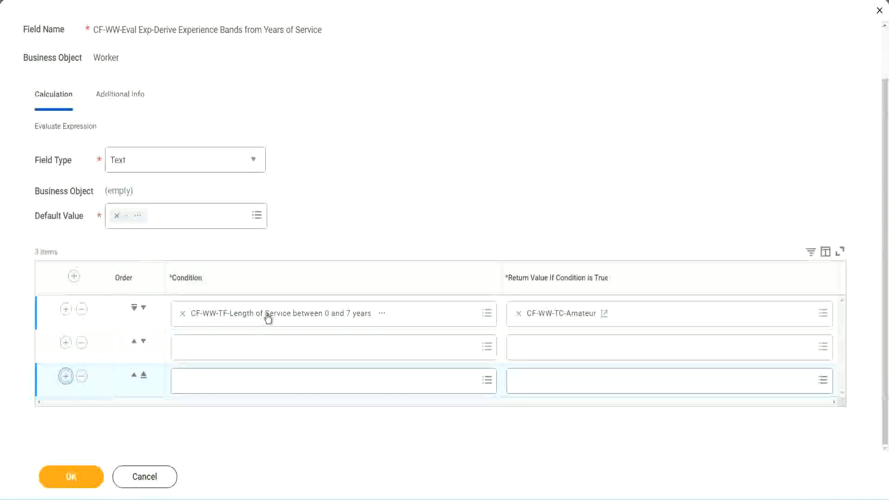
Step: Search for cf-ww-tf and set the second row's condition to CF-WW-TF-Length of Service between 8 and 15 years
{"action": "left_click", "coordinate": [219, 351]}
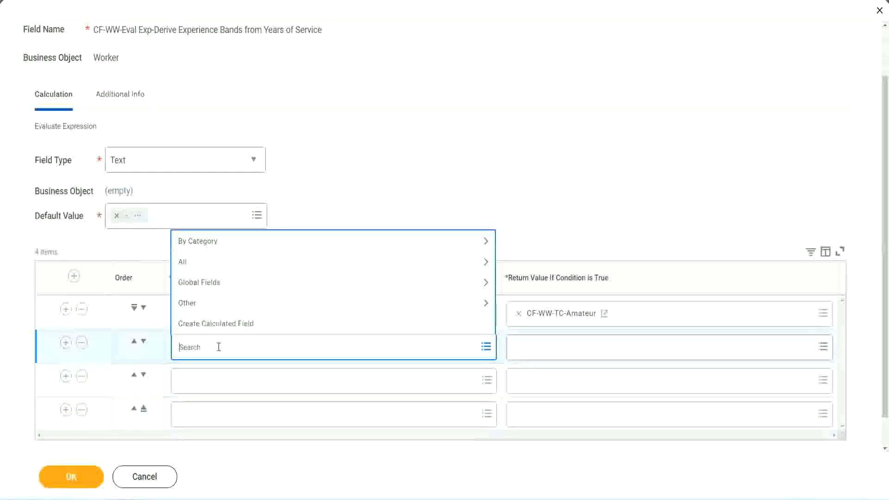
{"action": "type", "text": "cf-ww"}
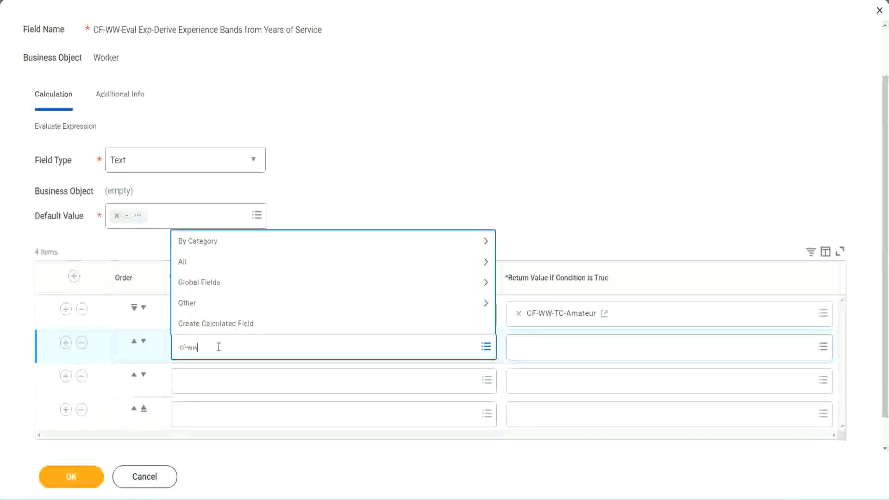
{"action": "type", "text": "-tf"}
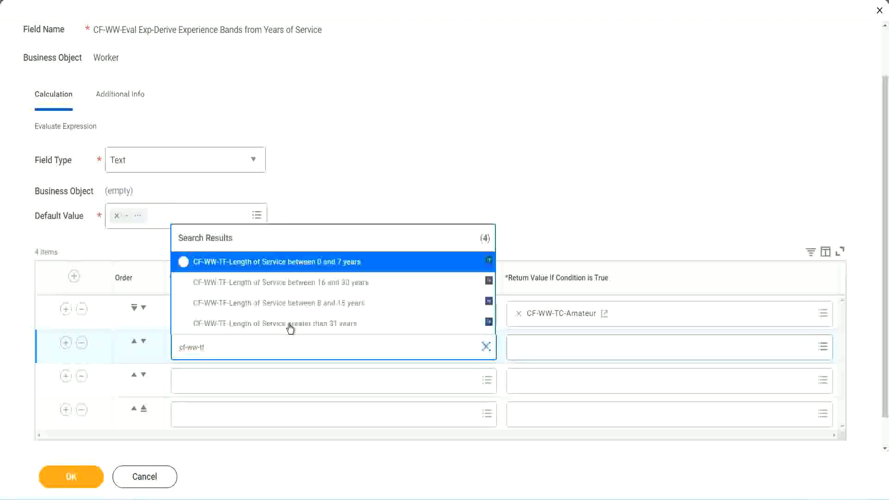
{"action": "left_click", "coordinate": [343, 303]}
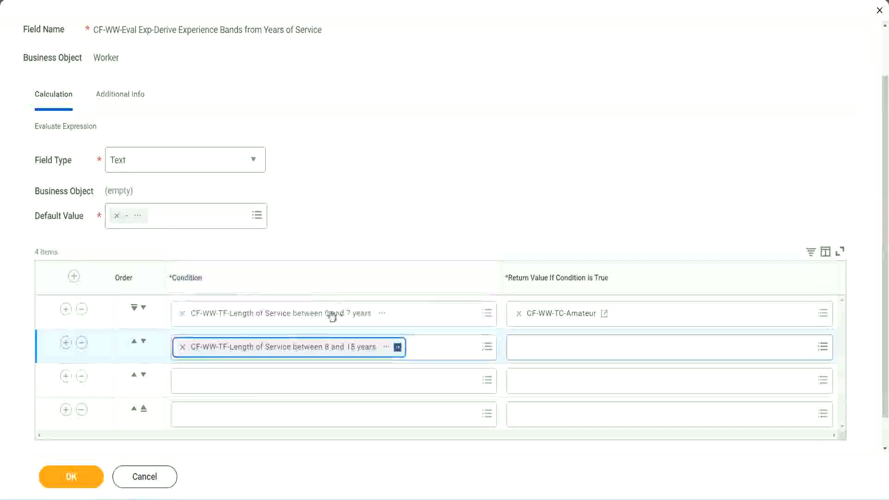
Step: Search for cf-ww-tf and set the third row's condition to CF-WW-TF-Length of Service between 16 and 30 years
{"action": "left_click", "coordinate": [224, 380]}
{"action": "type", "text": "cf"}
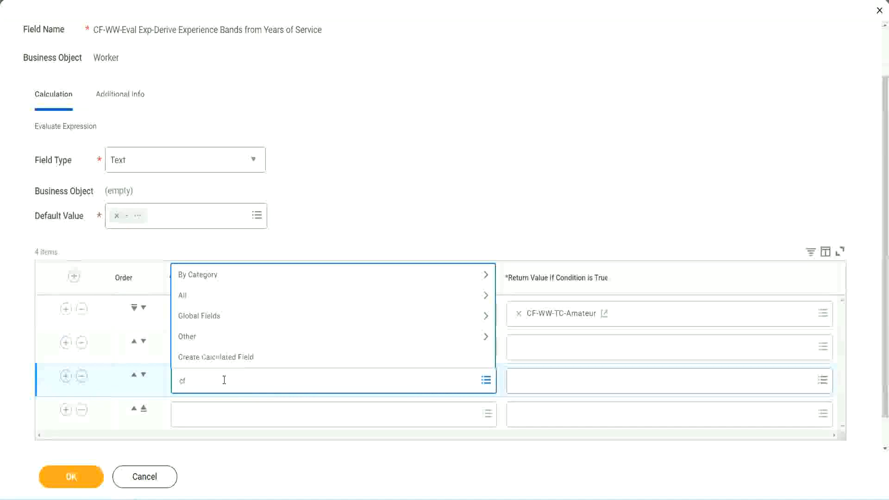
{"action": "type", "text": "-ww-tf"}
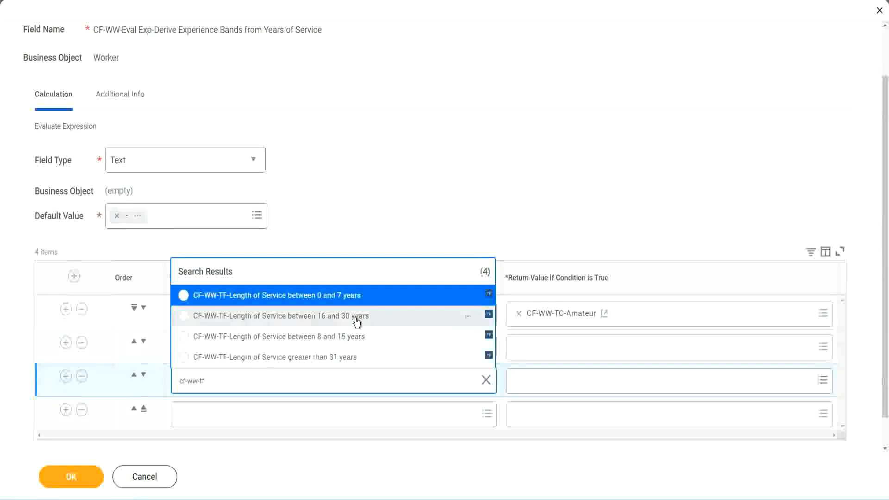
{"action": "left_click", "coordinate": [356, 321]}
Step: Search for cf-ww tf 31 and set the fourth row's condition to CF-WW-TF-Length of Service greater than 31 years
{"action": "left_click", "coordinate": [210, 416]}
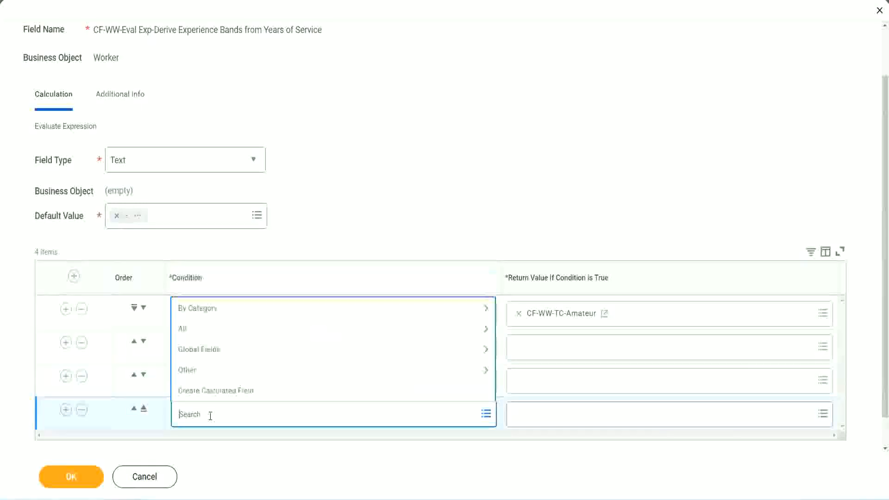
{"action": "type", "text": "cf-ww"}
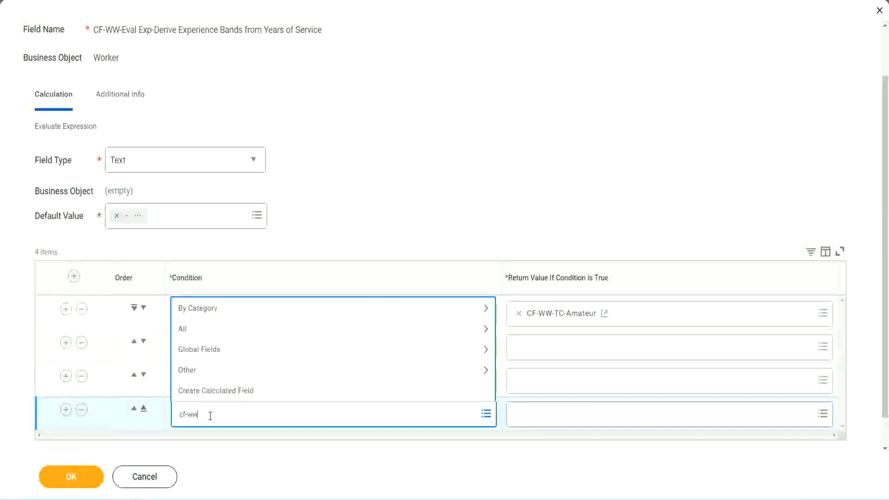
{"action": "type", "text": " tf 31"}
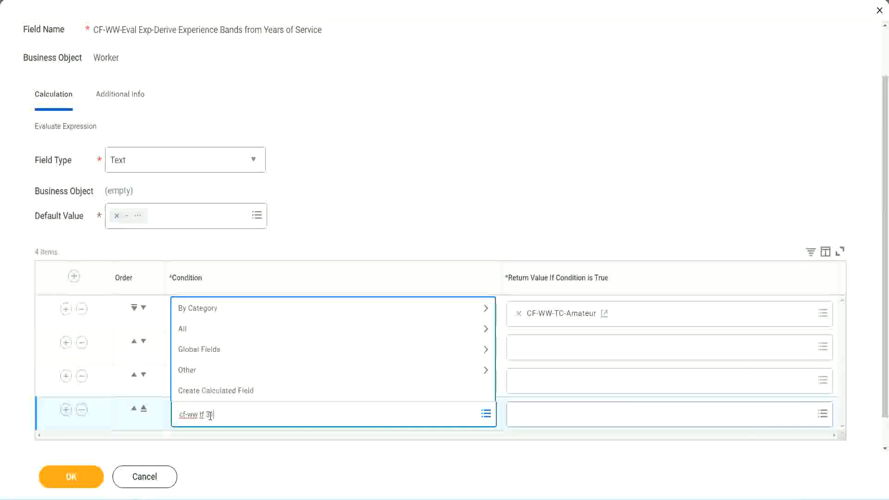
{"action": "key", "text": "Return"}
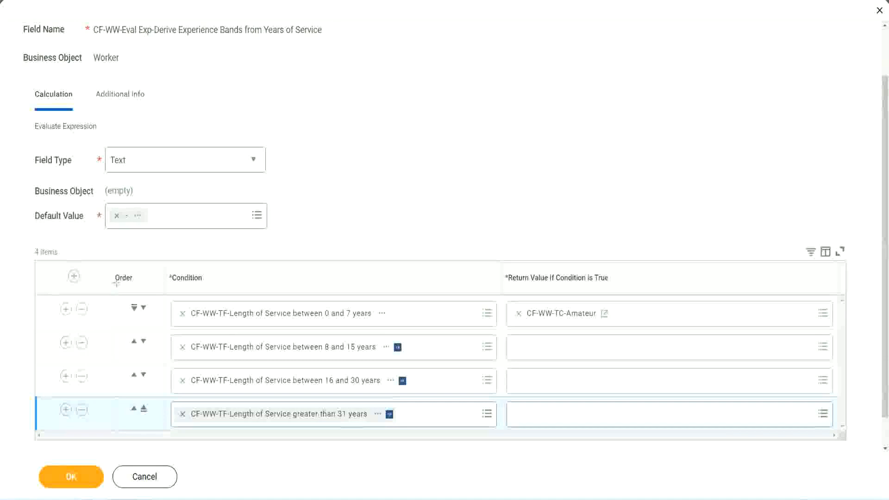
Step: Try moving the 8 to 15 years condition ahead of the 0 to 7 years condition in the evaluation order
{"action": "left_click_drag", "start_coordinate": [100, 271], "coordinate": [98, 366]}
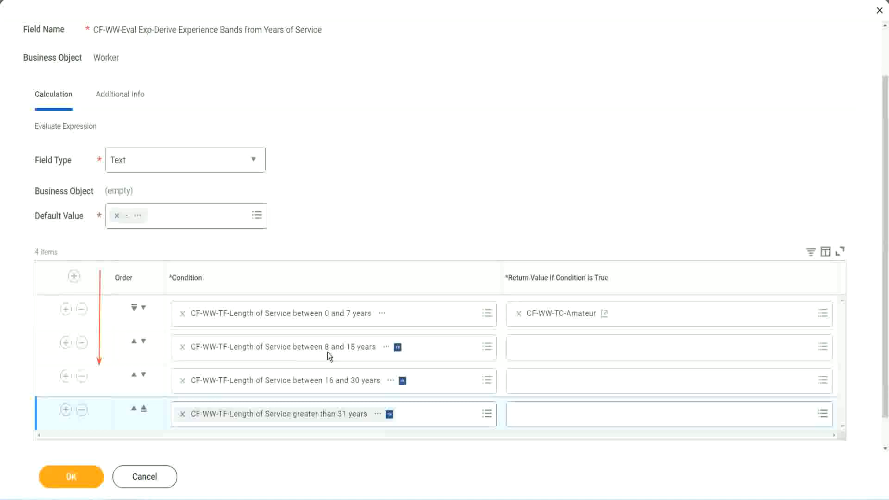
{"action": "left_click", "coordinate": [134, 343]}
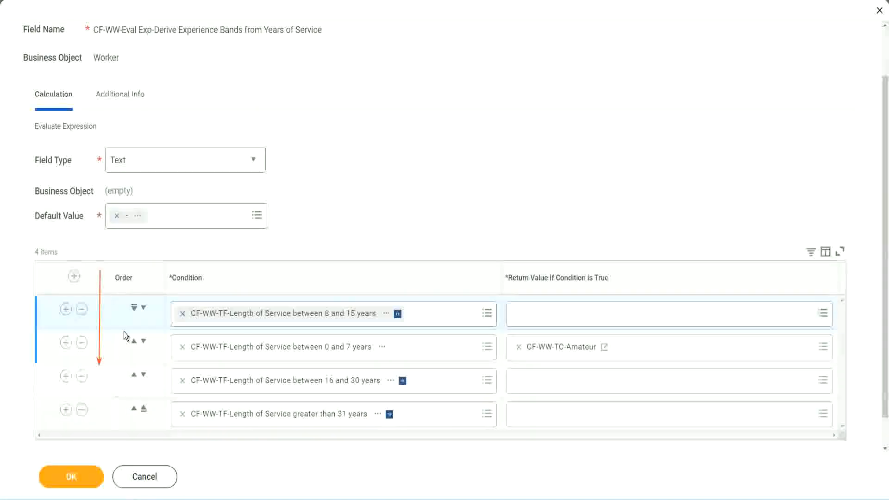
{"action": "left_click", "coordinate": [144, 308]}
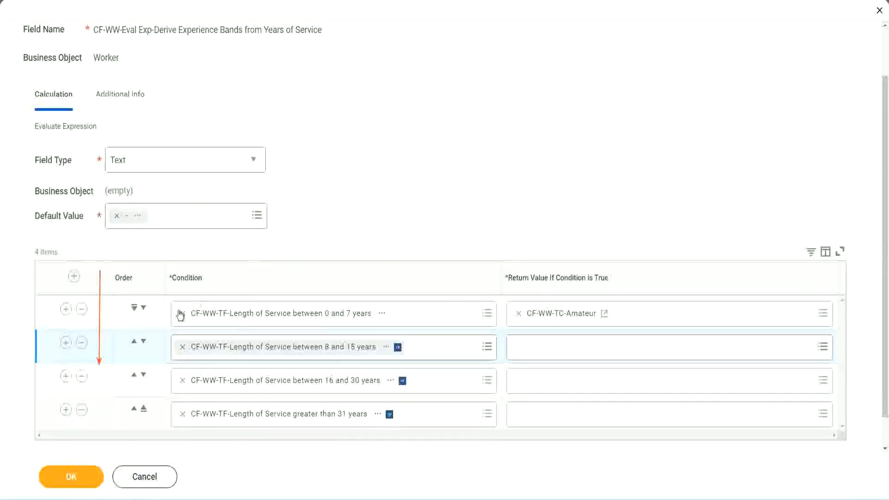
{"action": "left_click", "coordinate": [134, 343]}
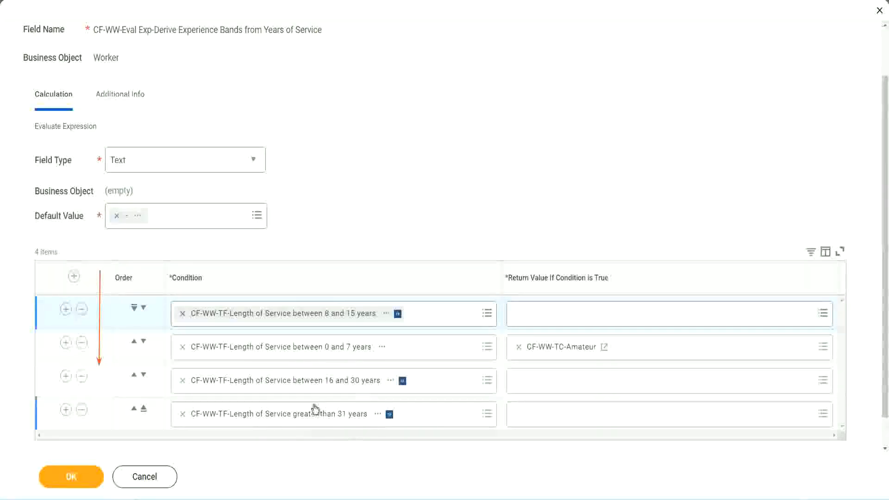
Step: Copy the text of the CF-WW-TC-Amateur return value and place the 8 to 15 years condition below the 0 to 7 years condition
{"action": "right_click", "coordinate": [563, 354]}
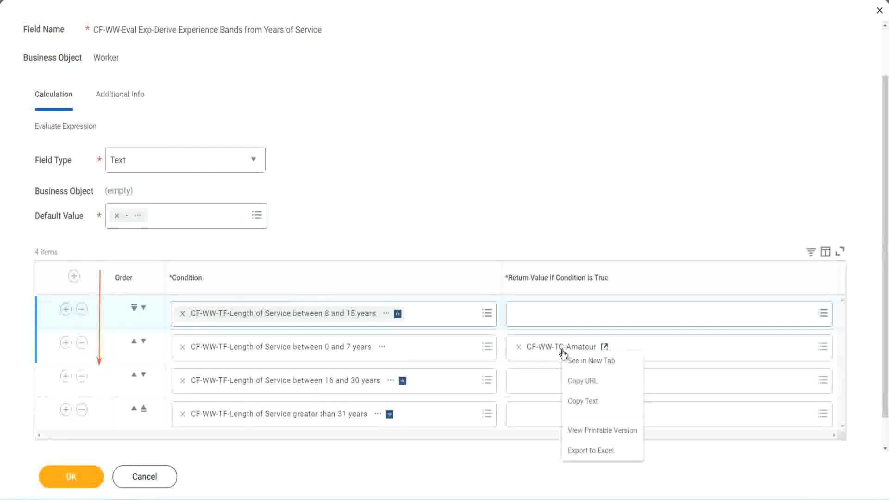
{"action": "left_click", "coordinate": [584, 403]}
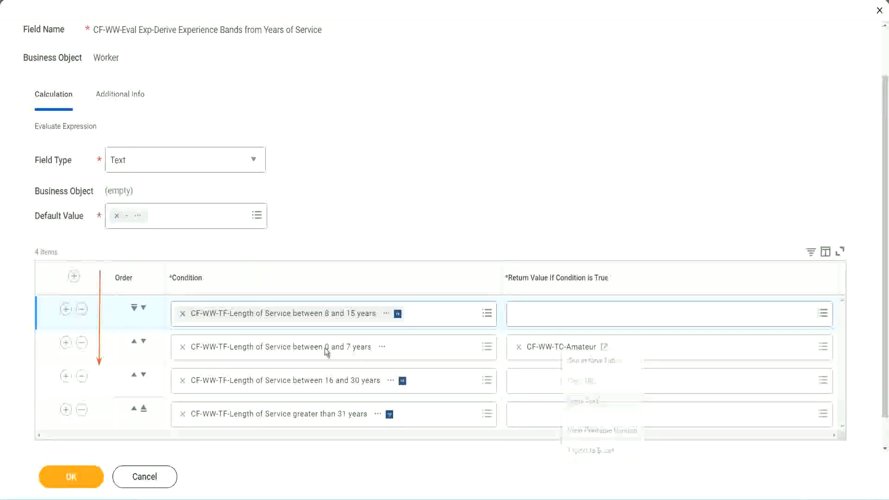
{"action": "left_click", "coordinate": [144, 308]}
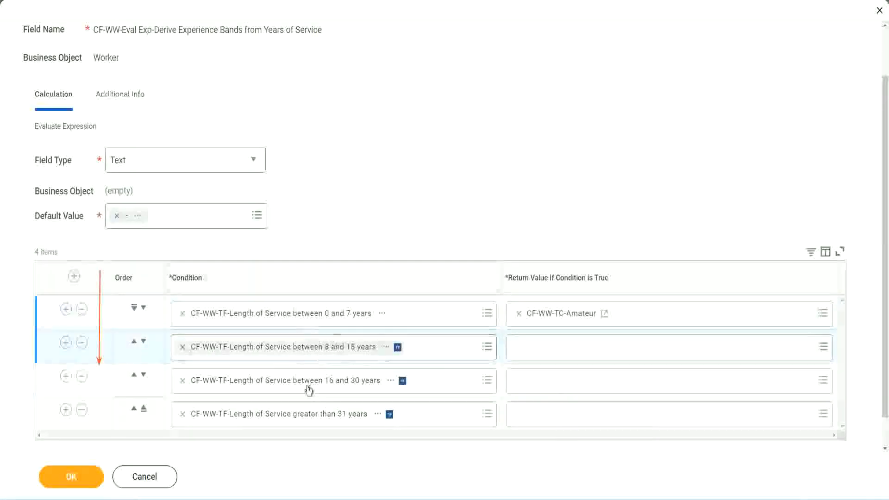
Step: Start a Global Text Constant calculated field named CF-WW-TC-Experienced for the return value of the 8 to 15 years condition
{"action": "left_click", "coordinate": [521, 348]}
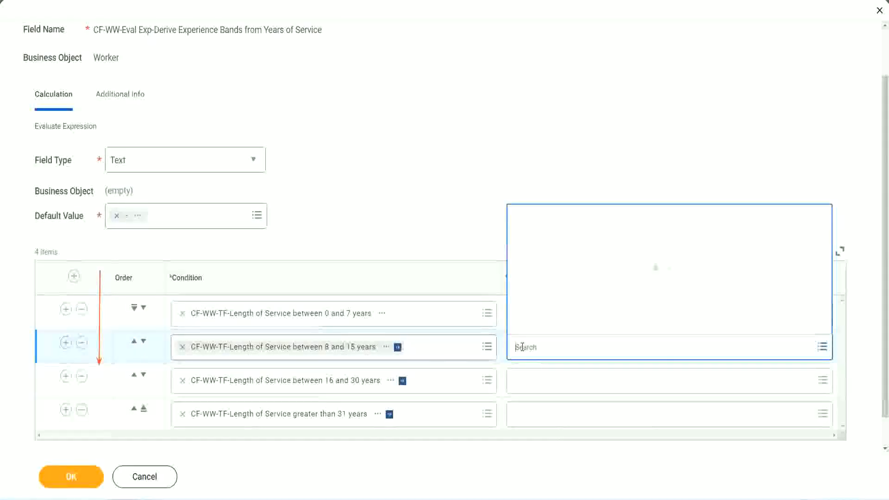
{"action": "left_click", "coordinate": [552, 326]}
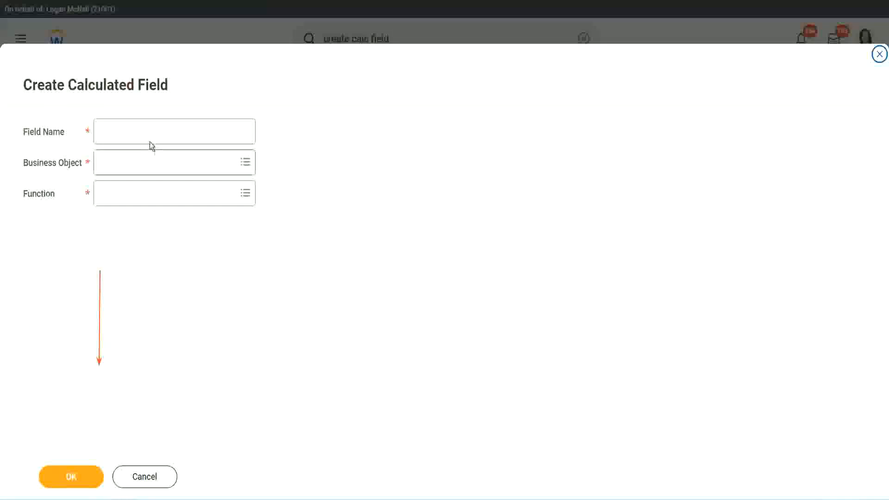
{"action": "left_click", "coordinate": [142, 131]}
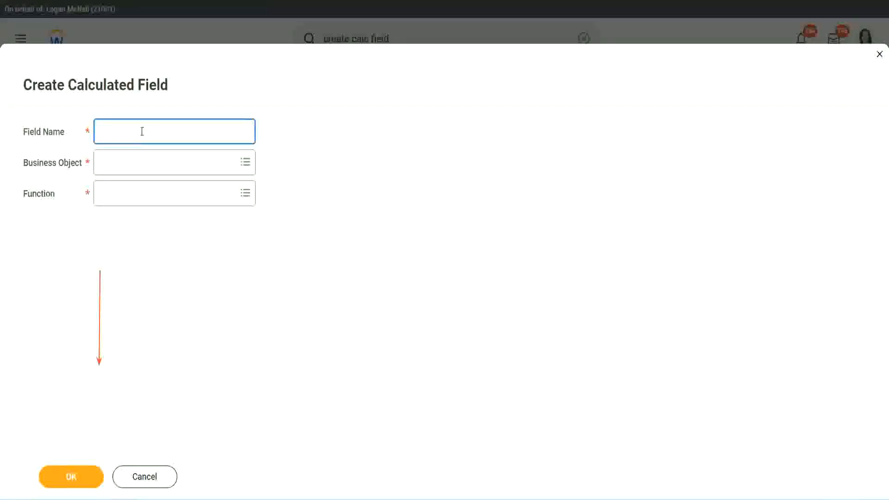
{"action": "key", "text": "ctrl+v"}
{"action": "double_click", "coordinate": [170, 132]}
{"action": "type", "text": "Ex"}
{"action": "type", "text": "per"}
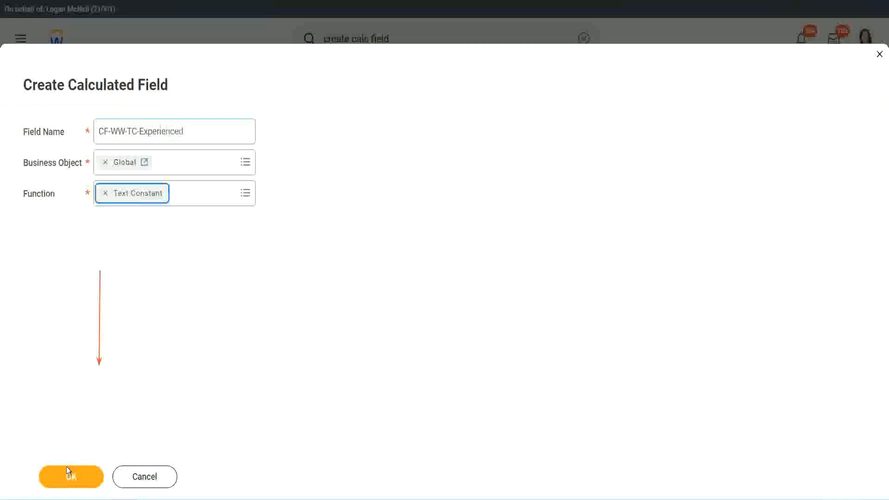
Step: Continue to the field's calculation settings, enter Experienced as the text constant and save it as the second row's return value
{"action": "left_click", "coordinate": [68, 475]}
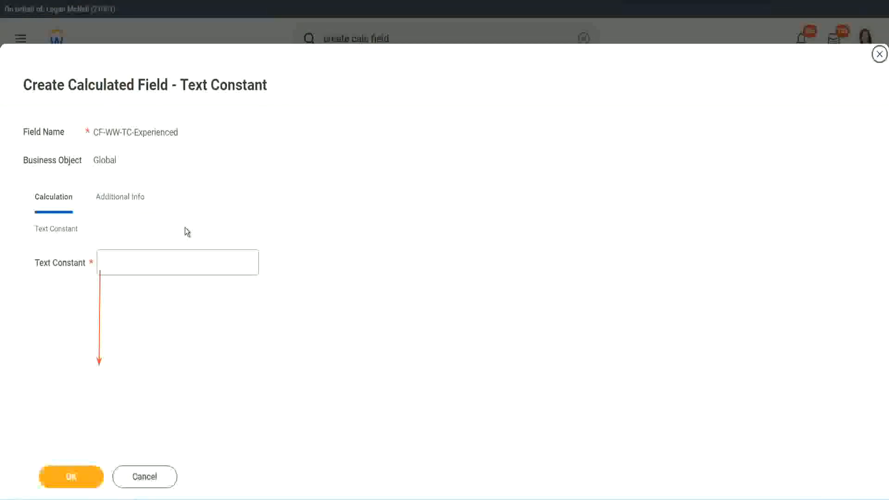
{"action": "left_click", "coordinate": [135, 263]}
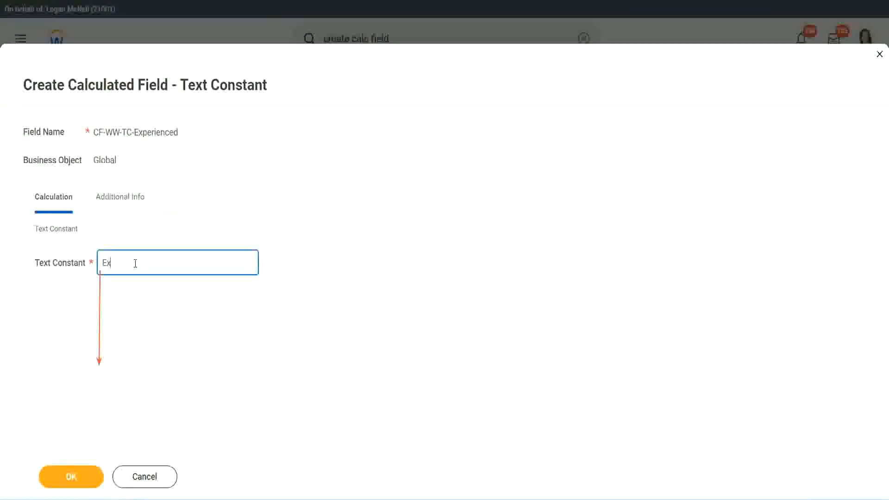
{"action": "left_click", "coordinate": [72, 477]}
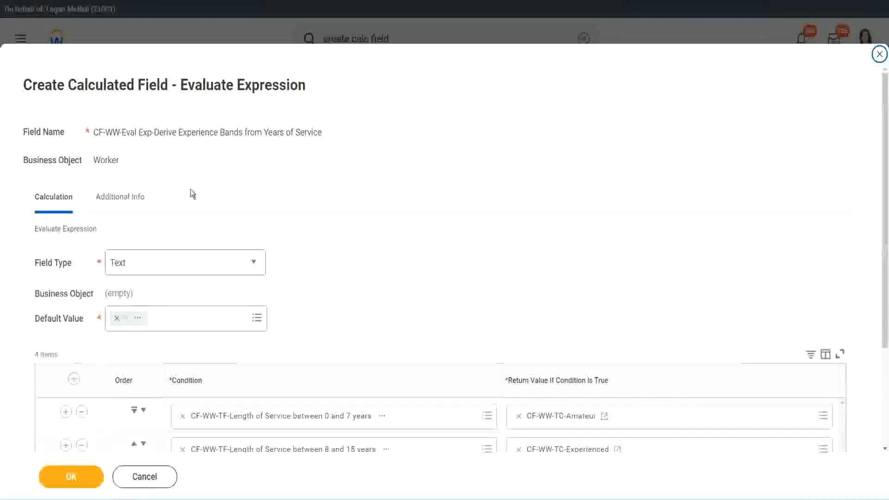
Step: Start a new calculated field for the 16 to 30 years return value and paste CF-WW-TC-Amateur as its initial name
{"action": "scroll", "coordinate": [410, 242], "scroll_direction": "down", "scroll_amount": 3}
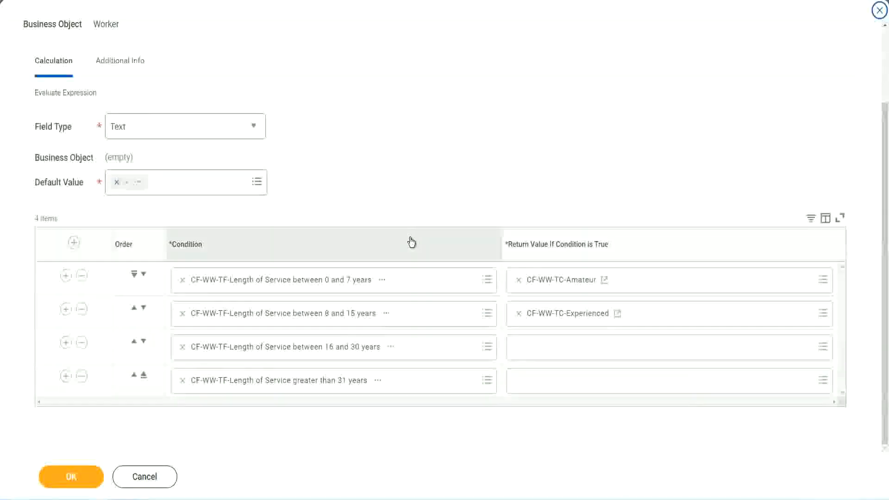
{"action": "left_click", "coordinate": [555, 352]}
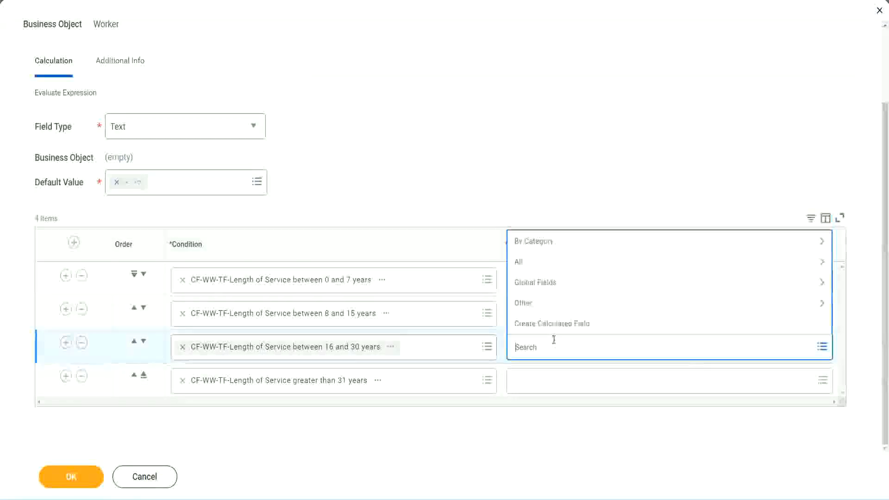
{"action": "left_click", "coordinate": [561, 324]}
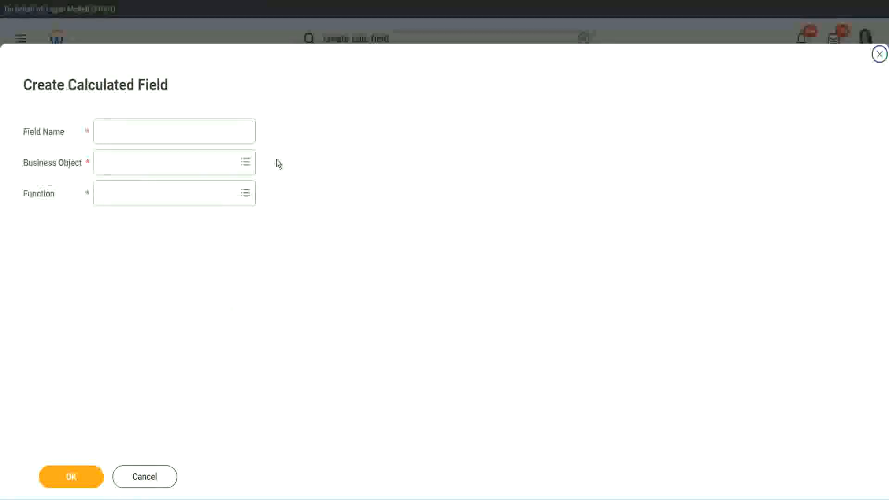
{"action": "left_click", "coordinate": [188, 131]}
{"action": "key", "text": "ctrl+v"}
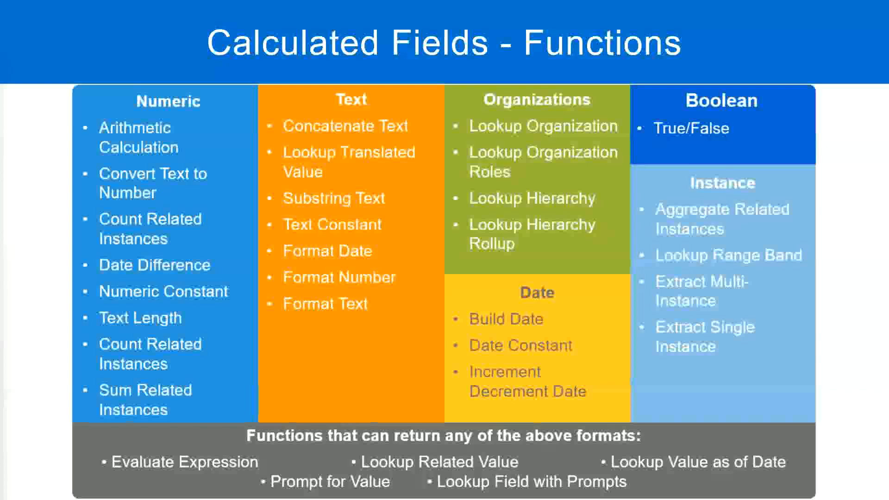
{"action": "key", "text": "alt+Tab"}
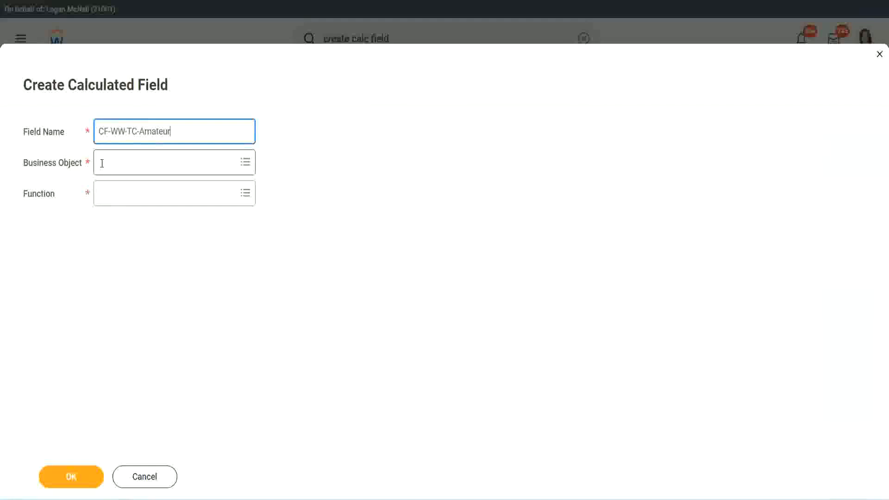
Step: Set the business object to Global, rename the field CF-WW-TC-Senior and choose Text Constant as its function
{"action": "left_click", "coordinate": [101, 163]}
{"action": "type", "text": "global"}
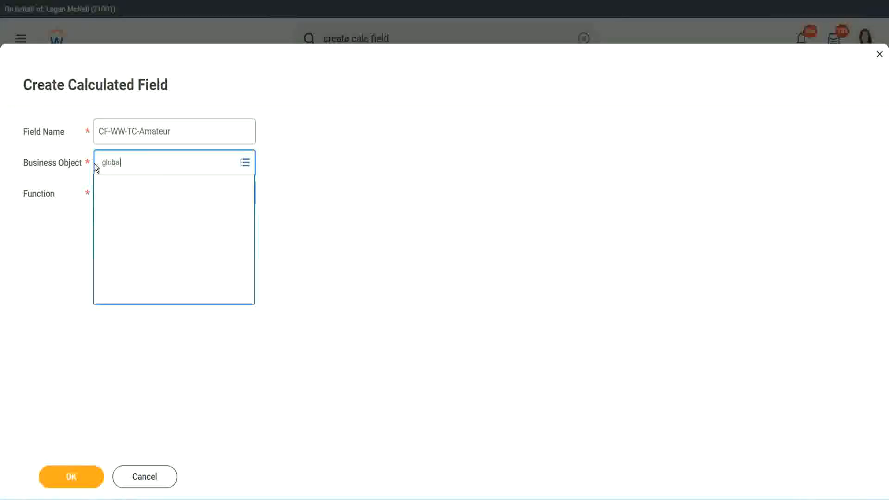
{"action": "left_click", "coordinate": [145, 135]}
{"action": "double_click", "coordinate": [153, 132]}
{"action": "type", "text": "S"}
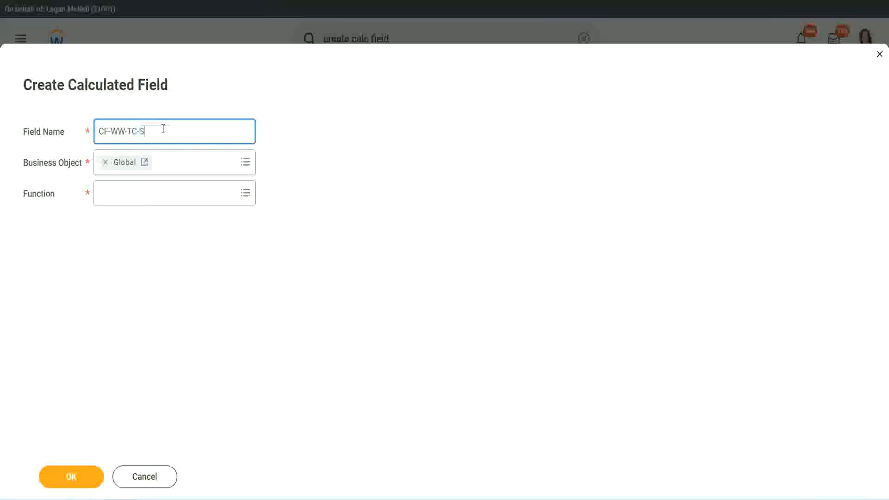
{"action": "type", "text": "enior"}
{"action": "left_click", "coordinate": [142, 201]}
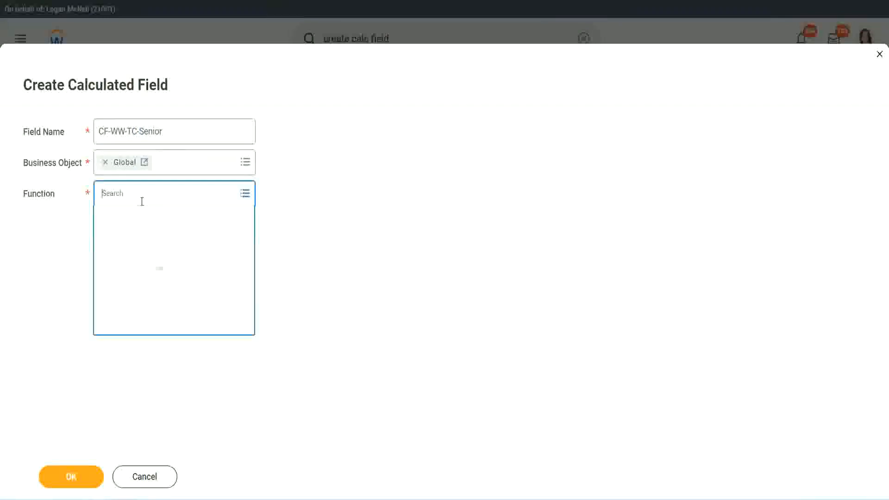
{"action": "type", "text": "tc"}
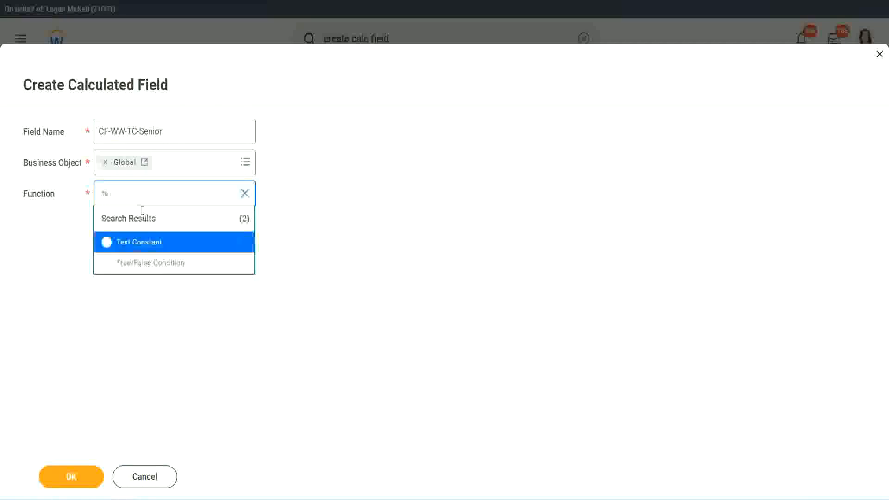
{"action": "left_click", "coordinate": [137, 242]}
Step: Continue to the calculation settings, enter Senior as the text constant and save the field as the third row's return value
{"action": "left_click", "coordinate": [79, 476]}
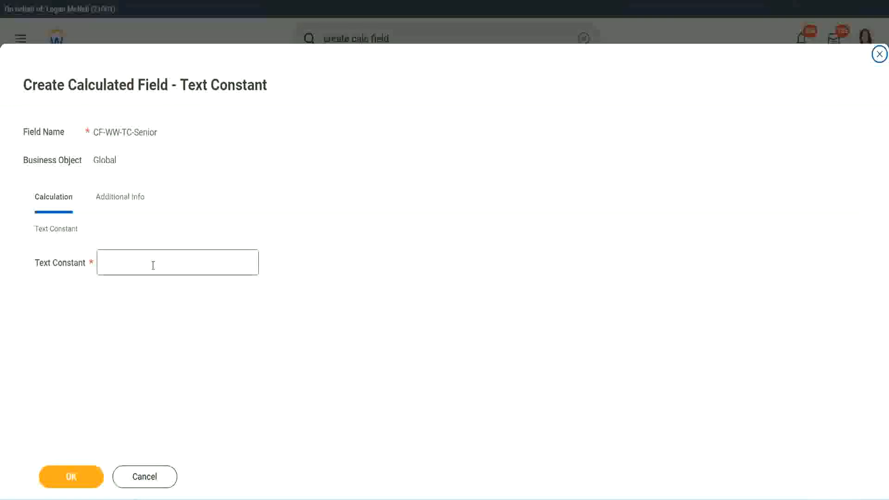
{"action": "left_click", "coordinate": [150, 259]}
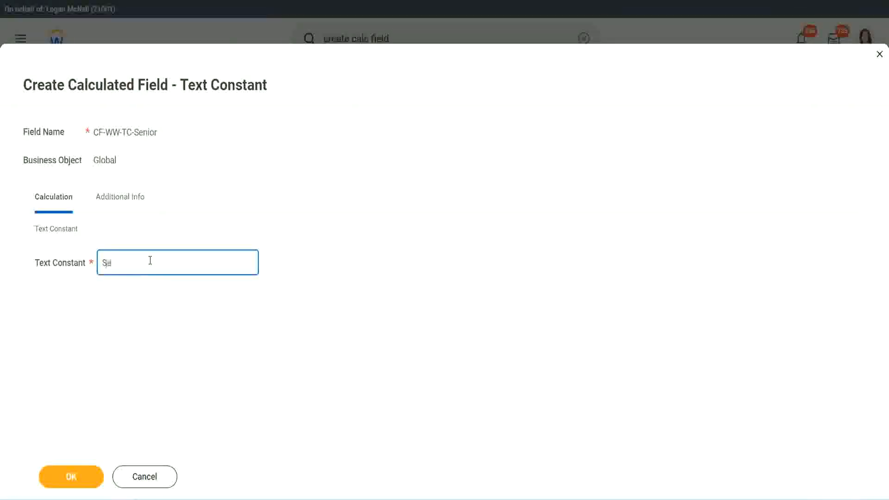
{"action": "left_click", "coordinate": [88, 470]}
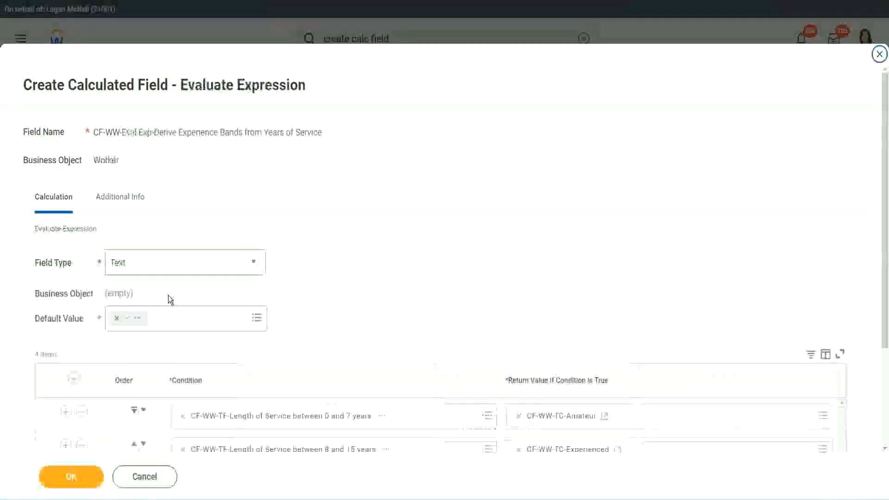
Step: Copy the text of the CF-WW-TC-Senior return value and start a new calculated field for the fourth row's return value
{"action": "scroll", "coordinate": [643, 333], "scroll_direction": "down", "scroll_amount": 4}
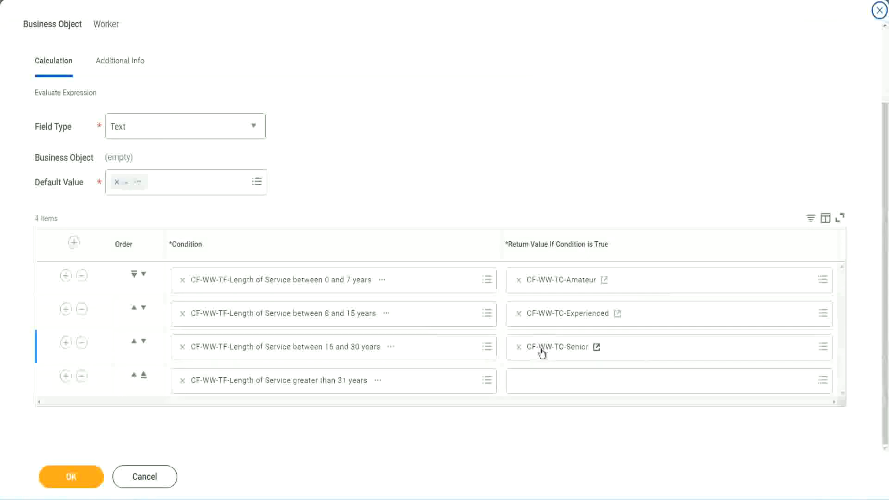
{"action": "right_click", "coordinate": [541, 349]}
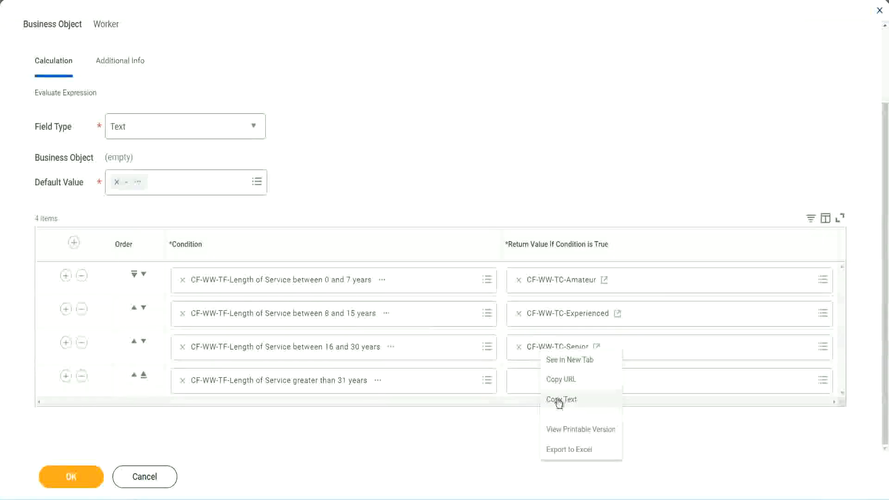
{"action": "left_click", "coordinate": [540, 396]}
{"action": "left_click", "coordinate": [540, 381]}
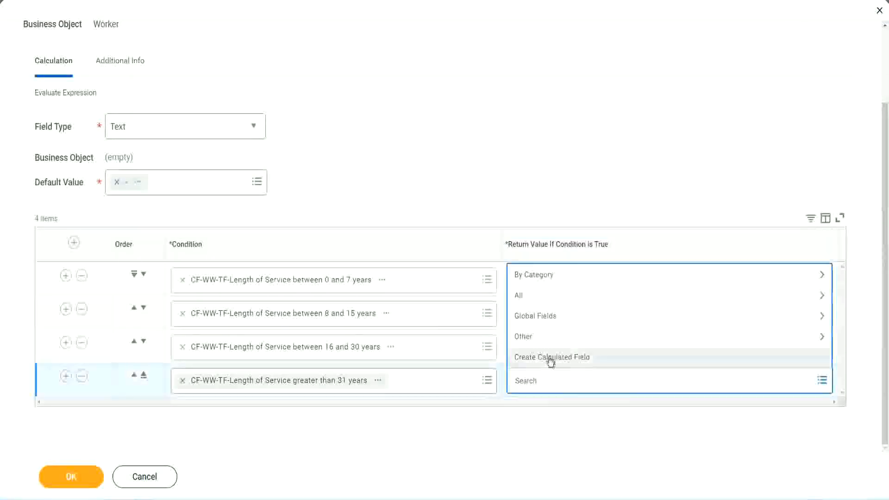
{"action": "left_click", "coordinate": [551, 360]}
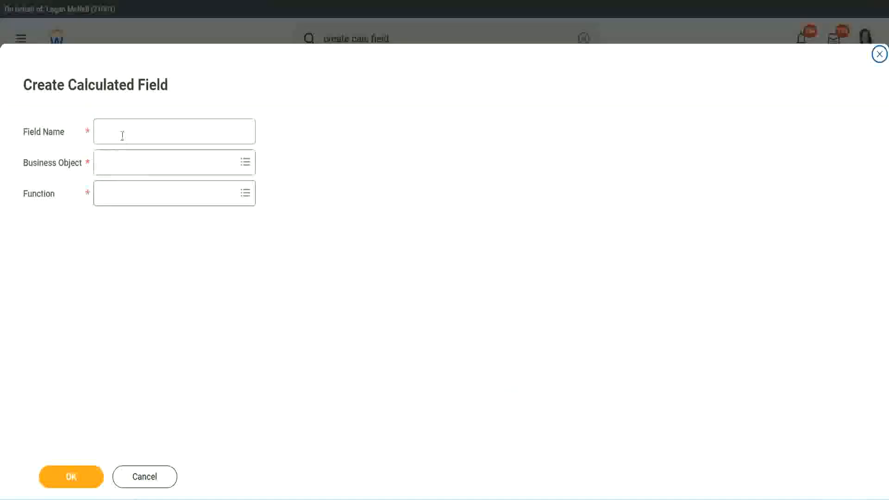
Step: Name the new calculated field CF-WW-TC-Legend and set its business object to Global
{"action": "left_click", "coordinate": [122, 136]}
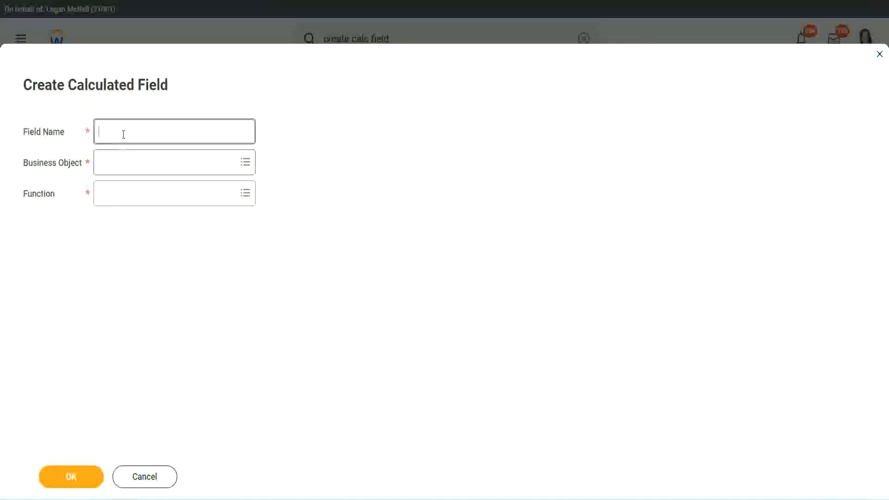
{"action": "key", "text": "ctrl+v"}
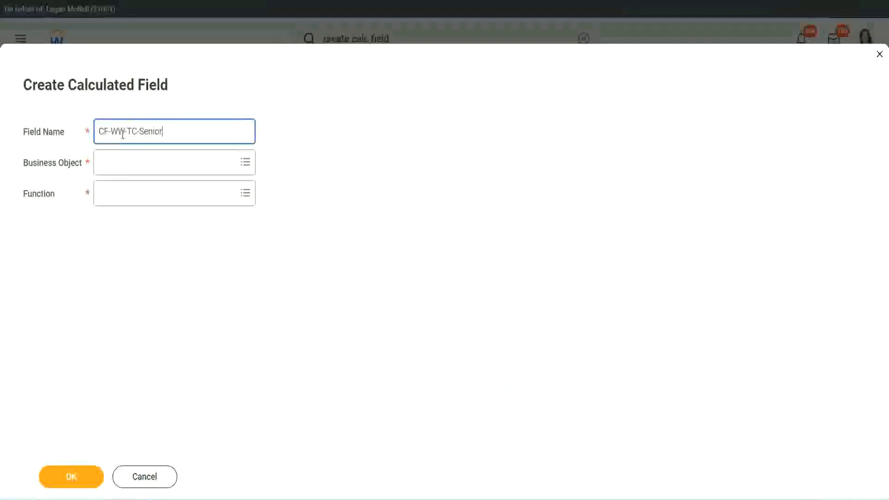
{"action": "key", "text": "ctrl+shift+Left"}
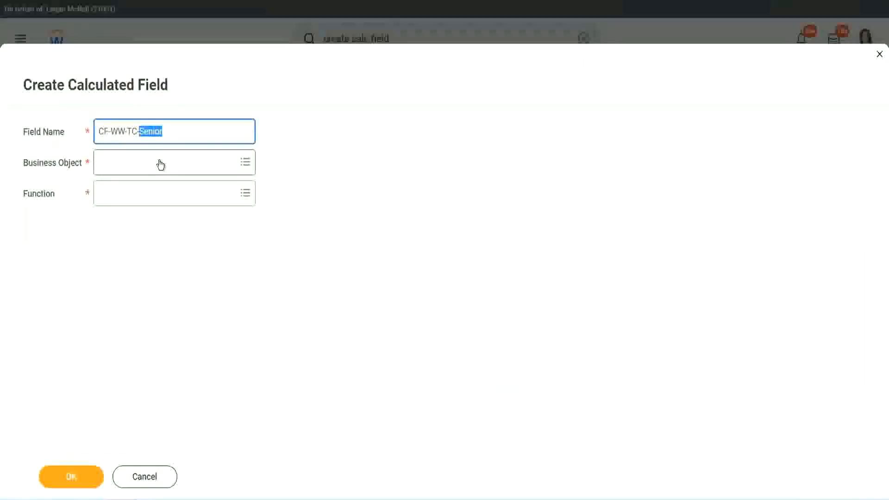
{"action": "type", "text": "Legend"}
{"action": "left_click", "coordinate": [125, 169]}
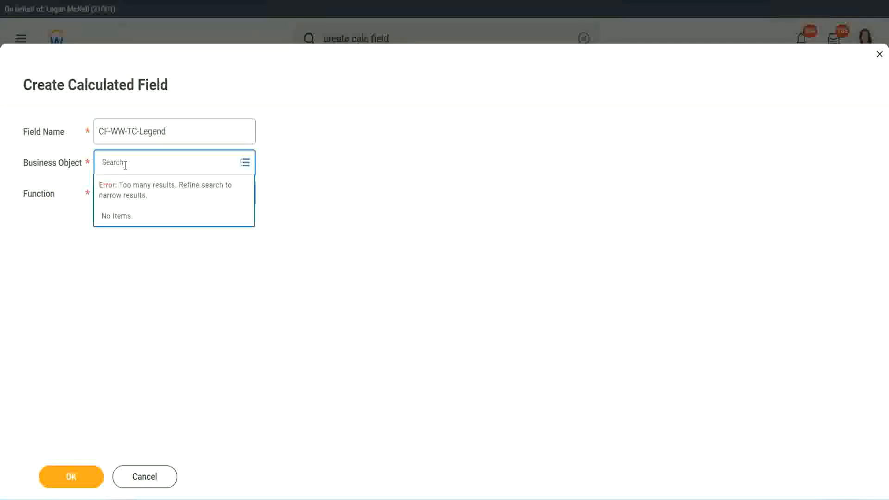
{"action": "type", "text": "glo"}
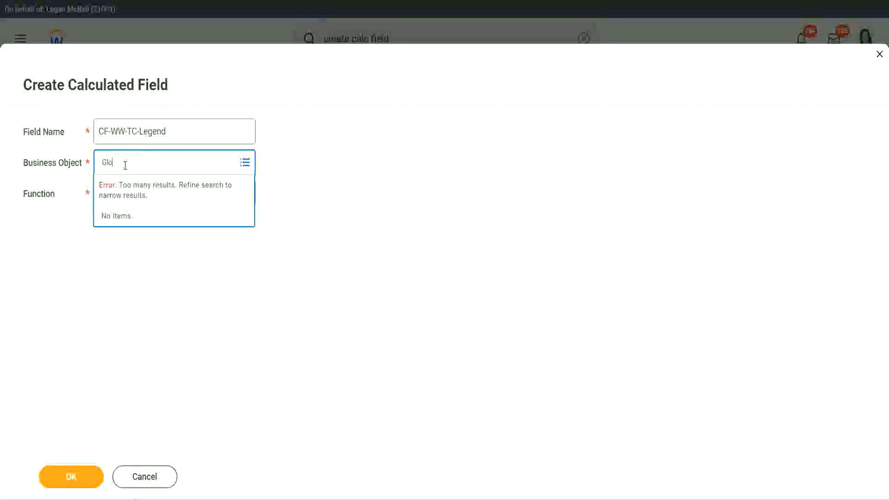
{"action": "type", "text": "bal"}
{"action": "key", "text": "Return"}
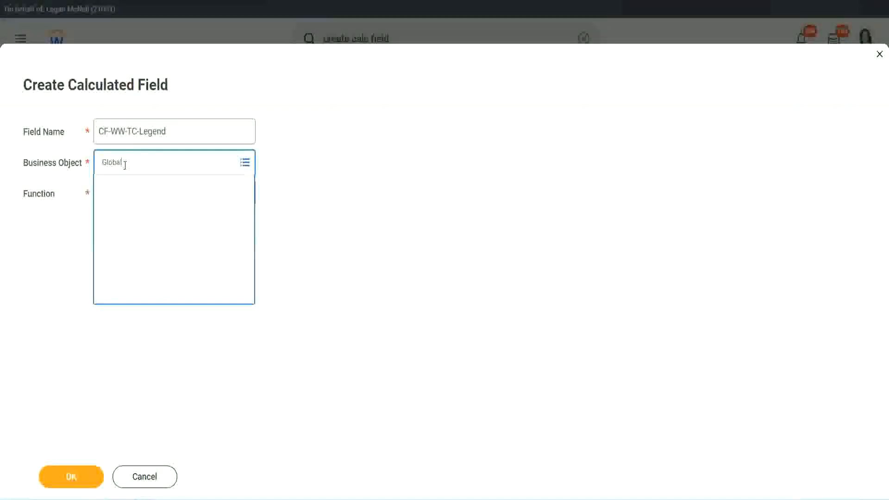
{"action": "left_click", "coordinate": [133, 213]}
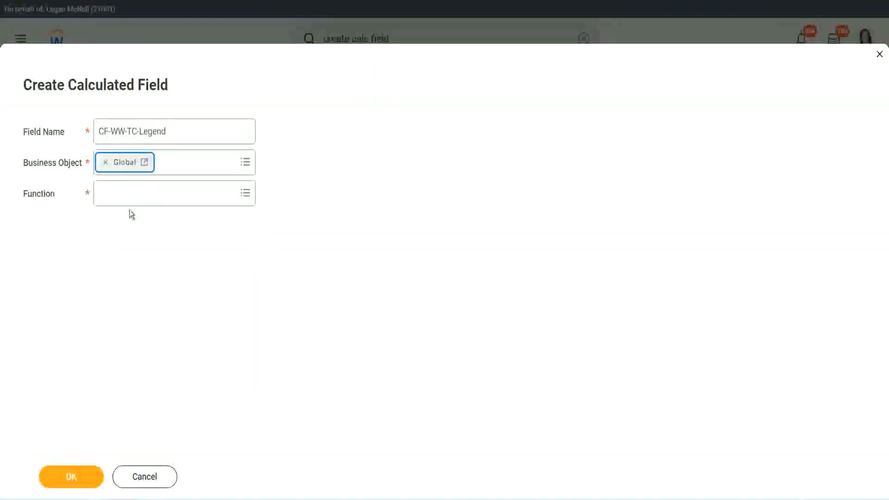
Step: Choose Text Constant as the function, enter Legend as the constant and save the field as the fourth row's return value
{"action": "left_click", "coordinate": [128, 192]}
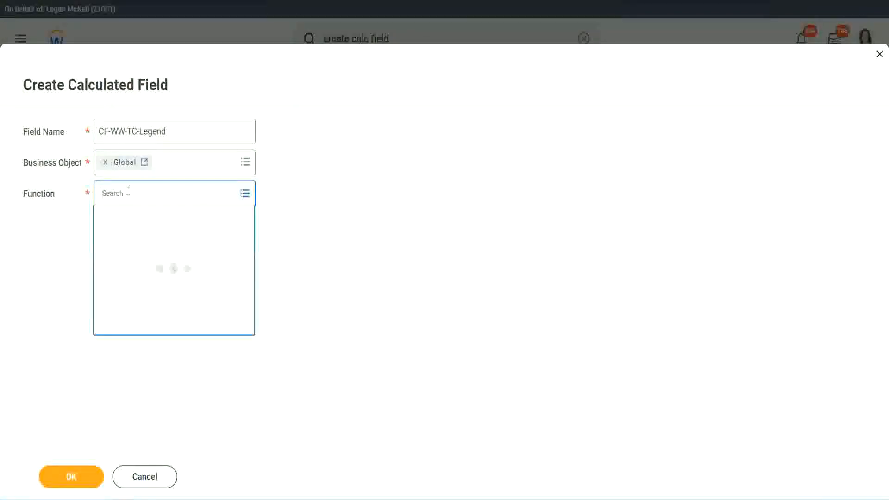
{"action": "type", "text": "td"}
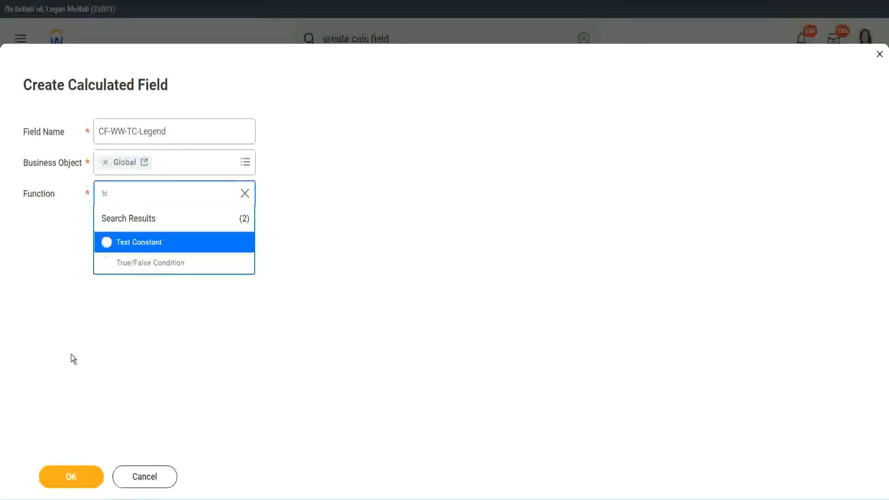
{"action": "left_click", "coordinate": [111, 244]}
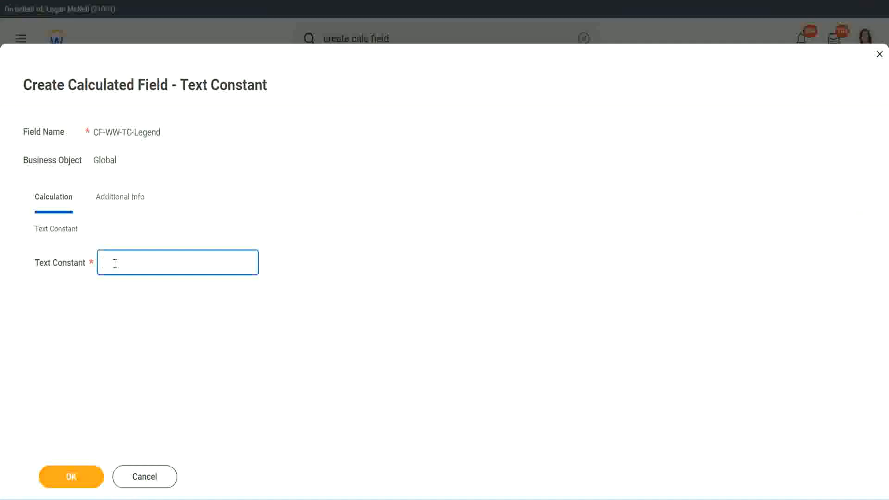
{"action": "type", "text": "Legend"}
{"action": "left_click", "coordinate": [77, 481]}
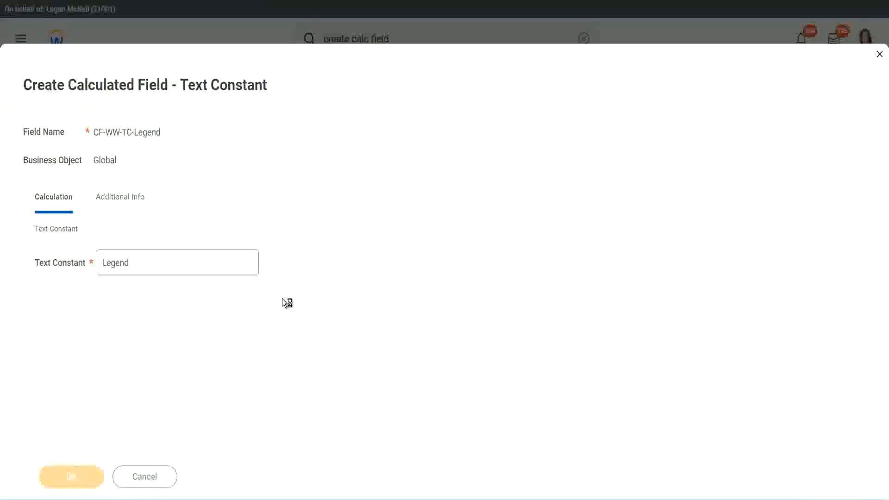
Step: Review the four conditions with their return values and save the Evaluate Expression calculated field
{"action": "scroll", "coordinate": [470, 248], "scroll_direction": "down", "scroll_amount": 3}
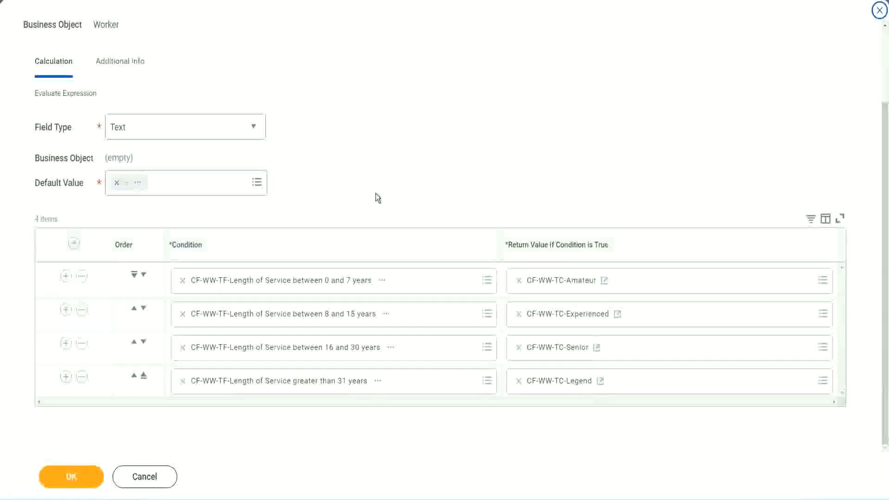
{"action": "scroll", "coordinate": [377, 186], "scroll_direction": "up", "scroll_amount": 1}
{"action": "scroll", "coordinate": [377, 186], "scroll_direction": "up", "scroll_amount": 1}
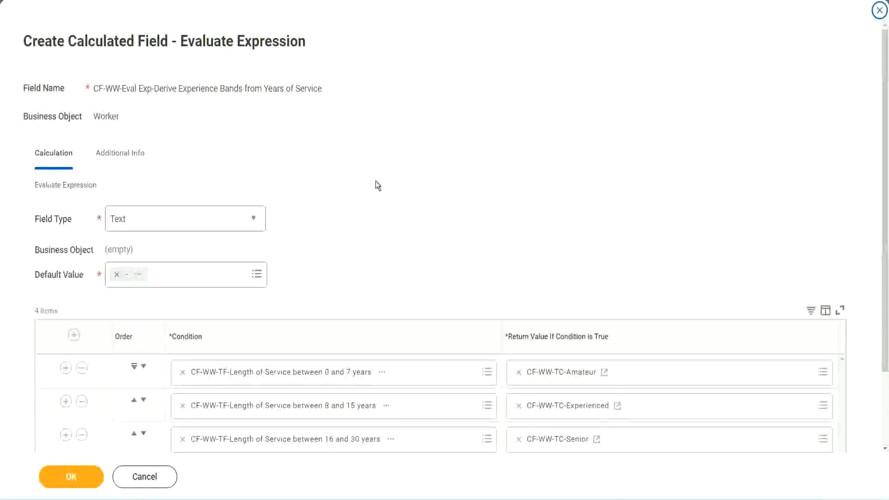
{"action": "scroll", "coordinate": [376, 185], "scroll_direction": "down", "scroll_amount": 2}
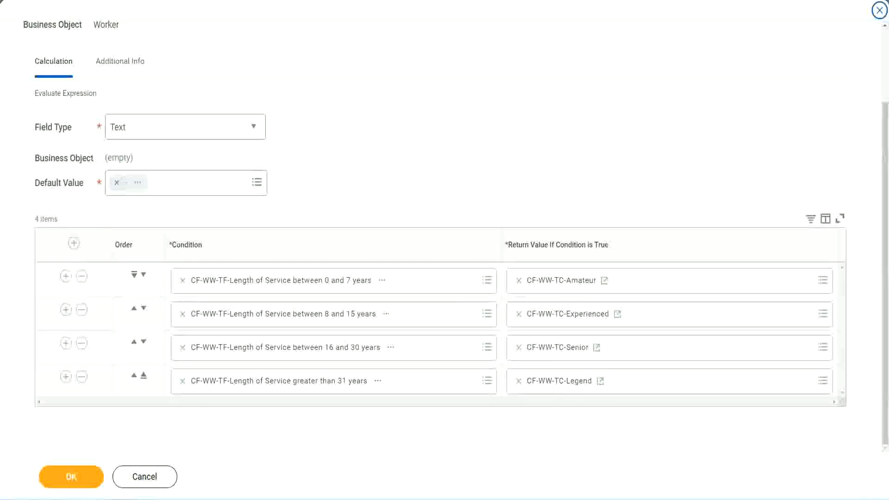
{"action": "left_click_drag", "start_coordinate": [569, 130], "coordinate": [577, 224]}
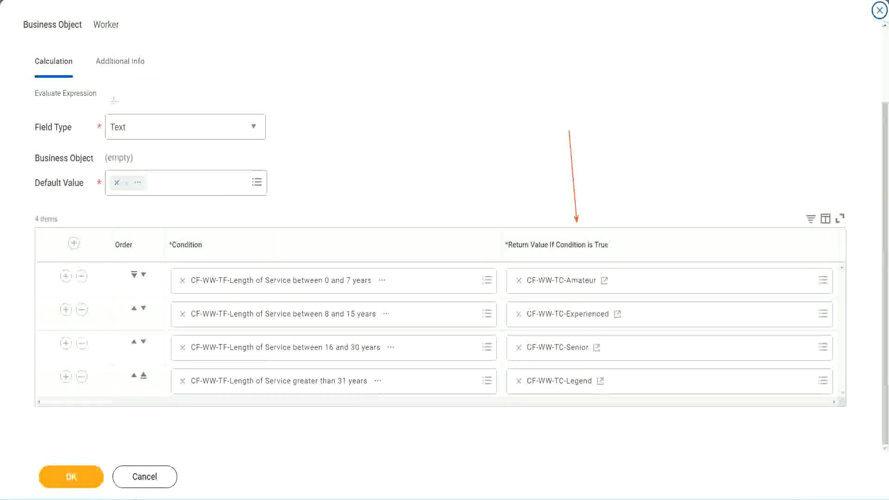
{"action": "left_click_drag", "start_coordinate": [110, 79], "coordinate": [114, 113]}
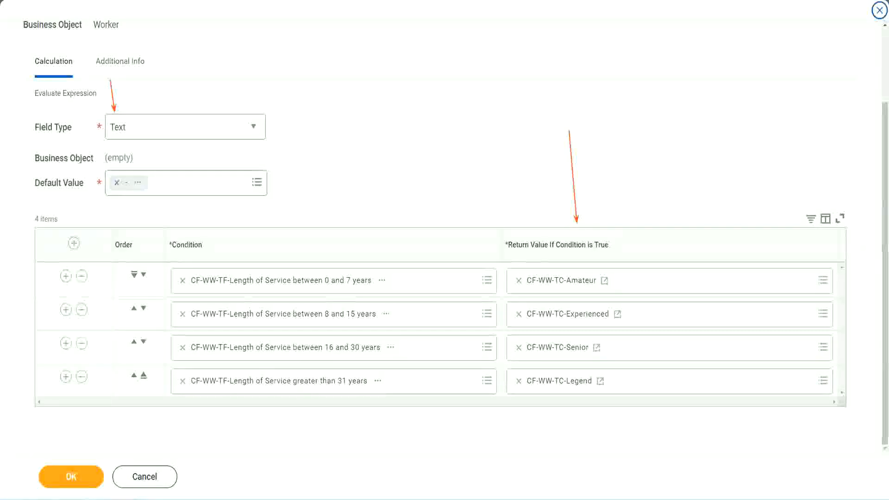
{"action": "left_click", "coordinate": [78, 475]}
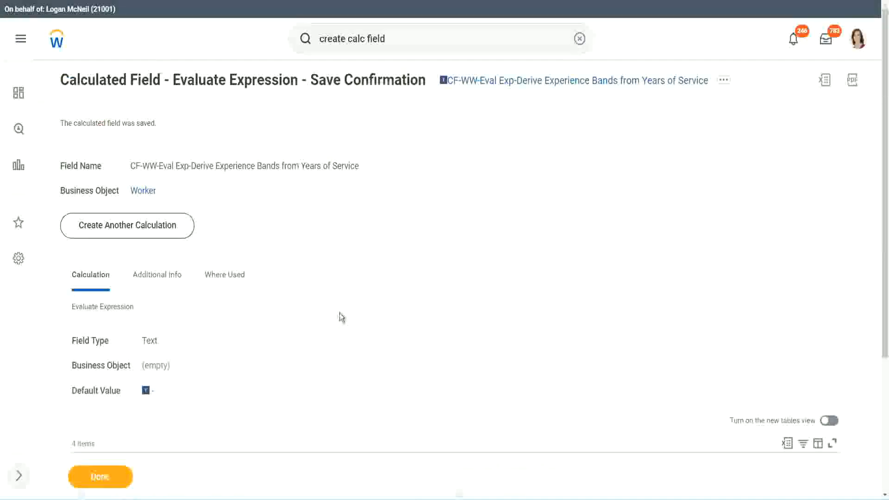
Step: Copy the name of the saved Evaluate Expression field and close its save confirmation
{"action": "scroll", "coordinate": [342, 322], "scroll_direction": "down", "scroll_amount": 4}
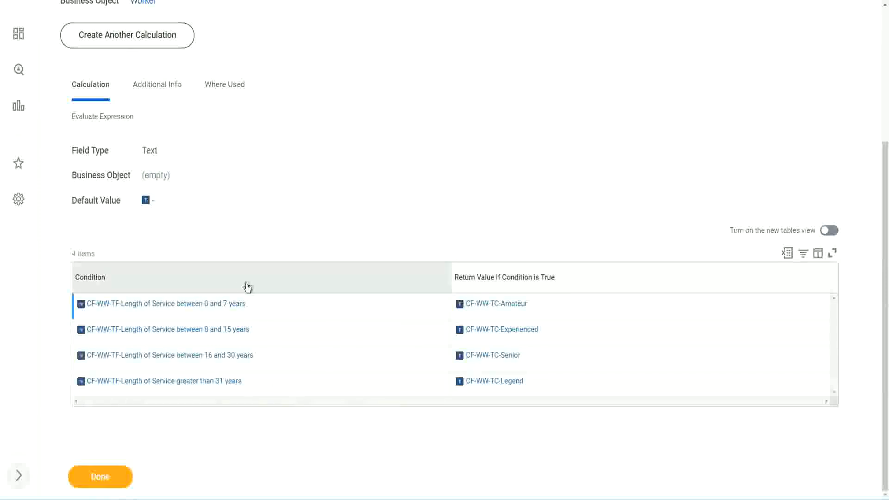
{"action": "scroll", "coordinate": [246, 286], "scroll_direction": "up", "scroll_amount": 4}
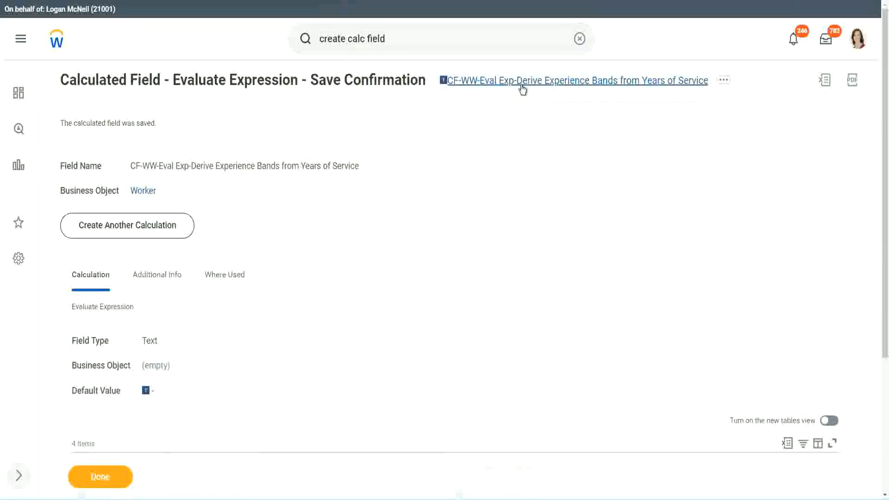
{"action": "left_click", "coordinate": [543, 138]}
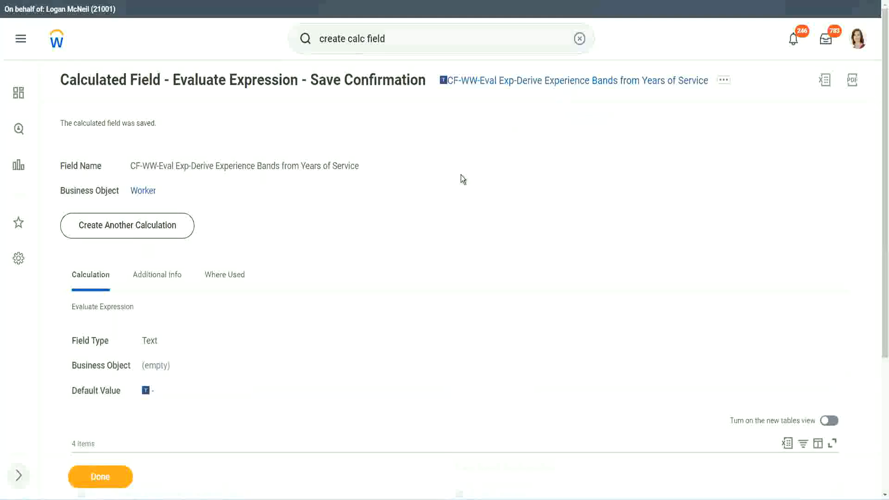
{"action": "left_click", "coordinate": [98, 477]}
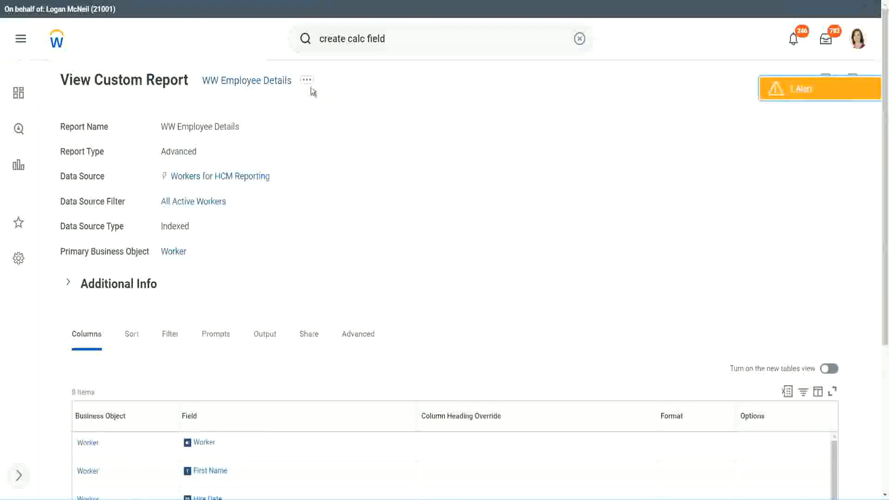
Step: Open the WW Employee Details custom report for editing
{"action": "left_click", "coordinate": [308, 83]}
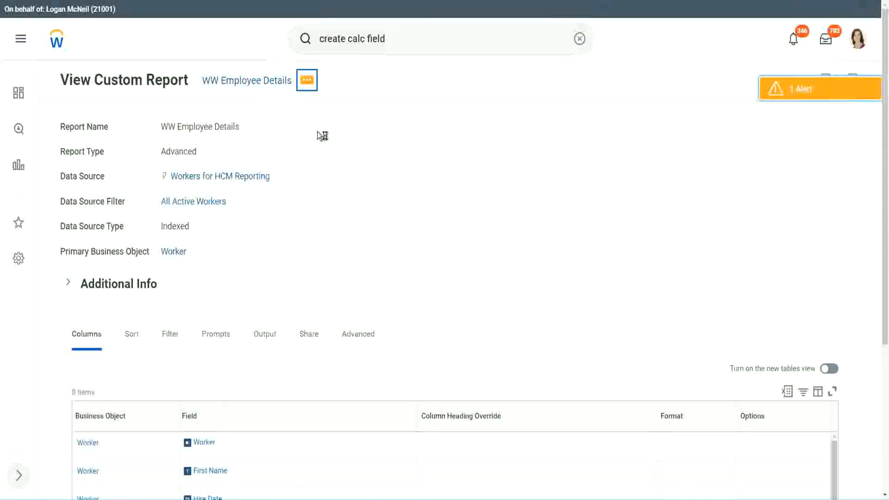
{"action": "mouse_move", "coordinate": [363, 131]}
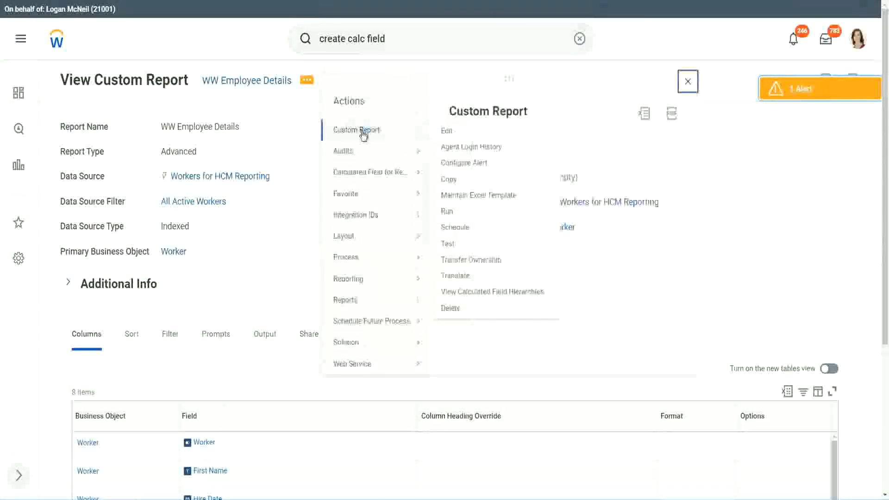
{"action": "left_click", "coordinate": [447, 131]}
Step: Remove the CF-WW-Substring Text column and add a last Worker column with the field CF-WW-Eval Exp-Derive Experience Bands from Years of Service
{"action": "scroll", "coordinate": [325, 203], "scroll_direction": "down", "scroll_amount": 4}
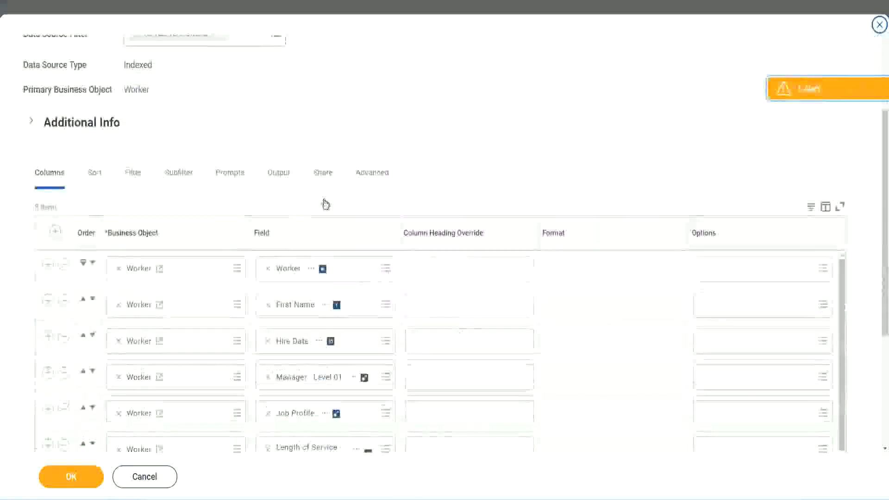
{"action": "scroll", "coordinate": [326, 204], "scroll_direction": "down", "scroll_amount": 2}
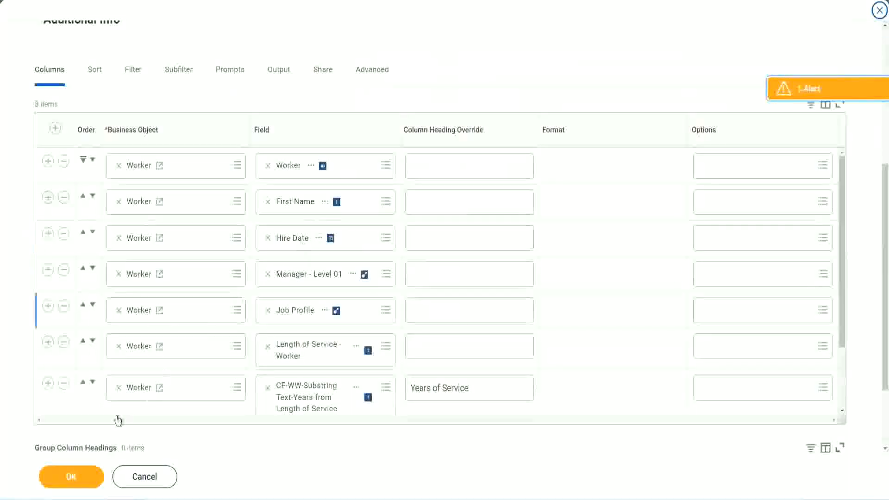
{"action": "left_click", "coordinate": [47, 384]}
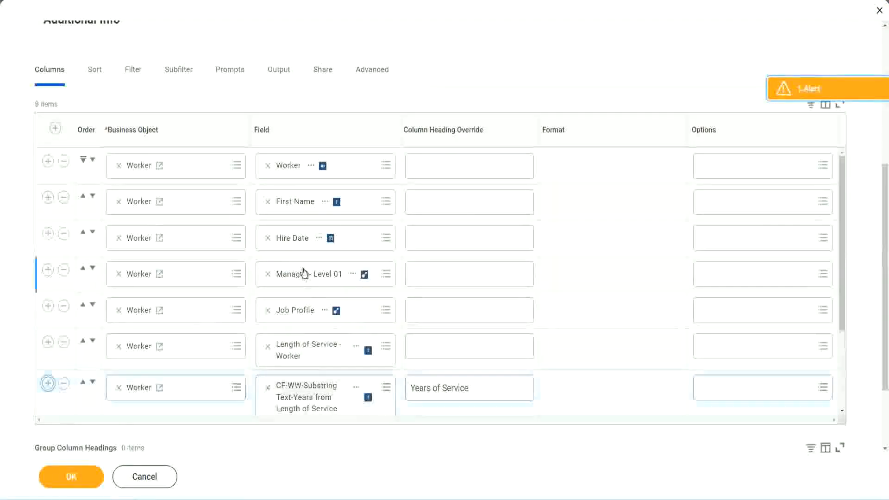
{"action": "scroll", "coordinate": [464, 300], "scroll_direction": "down", "scroll_amount": 2}
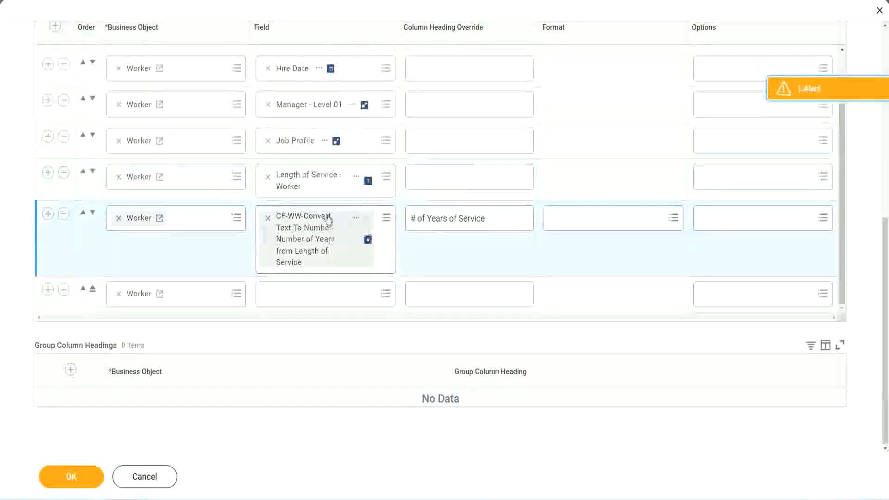
{"action": "left_click", "coordinate": [291, 293]}
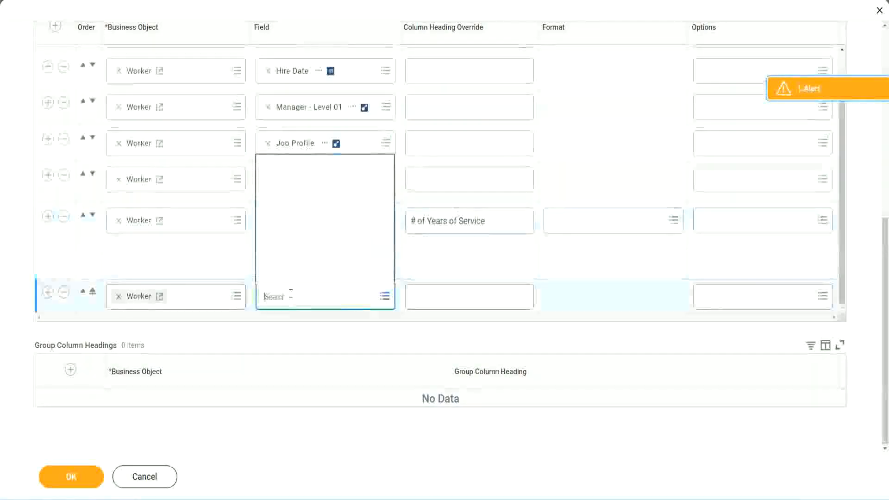
{"action": "key", "text": "ctrl+v"}
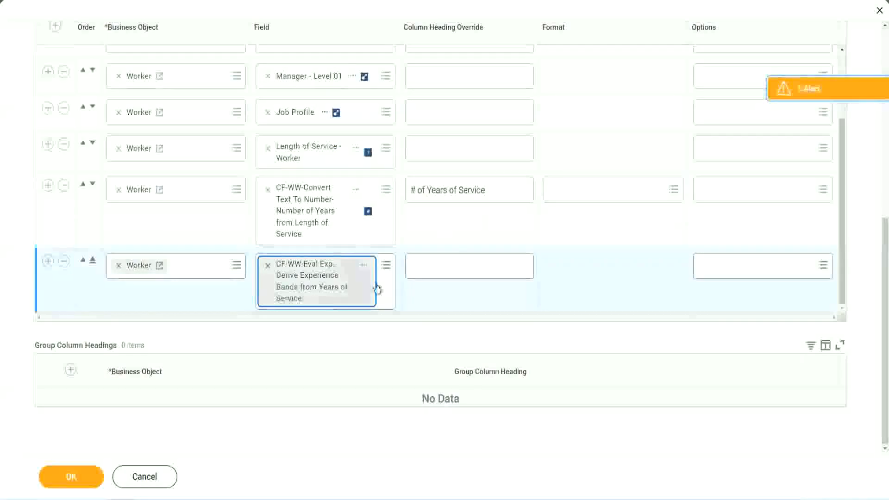
Step: Set the new column's heading override to Experience Bands and save the report definition
{"action": "left_click", "coordinate": [453, 266]}
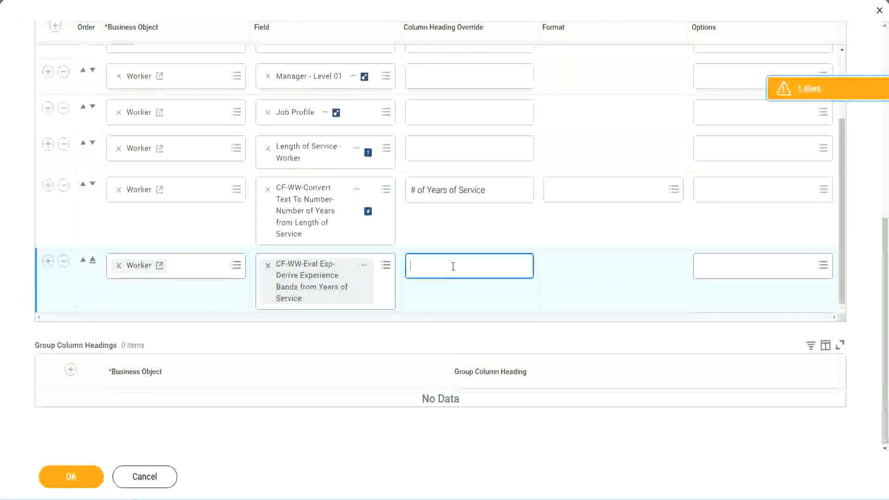
{"action": "type", "text": "Expe"}
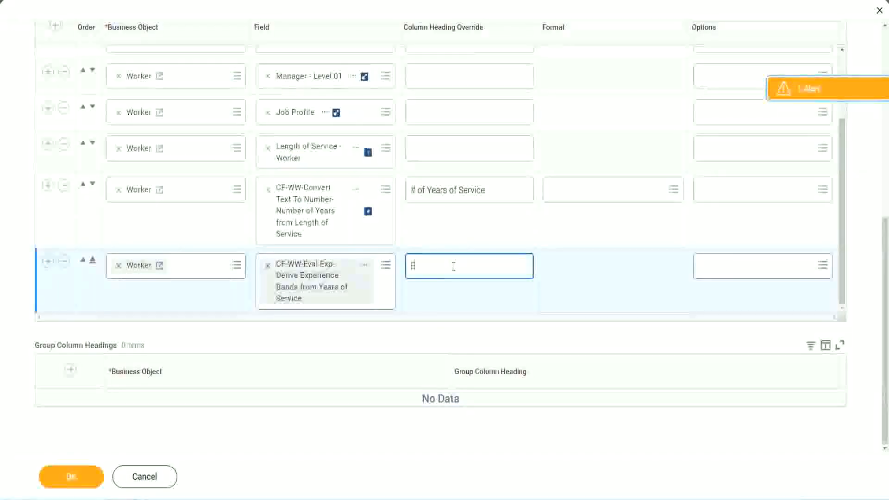
{"action": "type", "text": "rience Bands"}
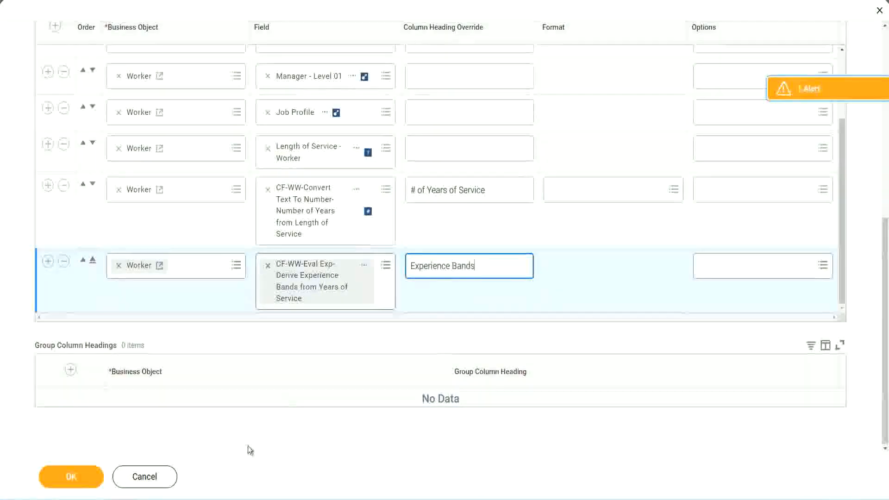
{"action": "left_click", "coordinate": [81, 477]}
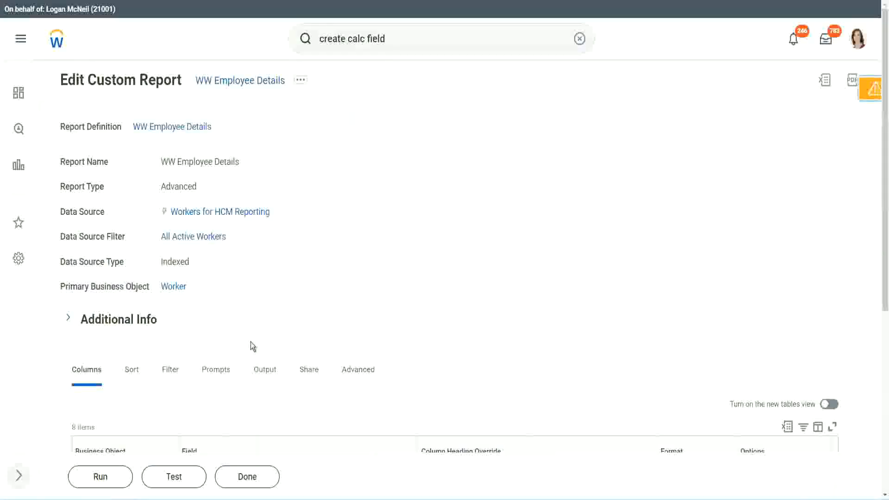
Step: Run the WW Employee Details report with all worker type prompts left blank
{"action": "scroll", "coordinate": [277, 315], "scroll_direction": "down", "scroll_amount": 5}
{"action": "left_click", "coordinate": [104, 477]}
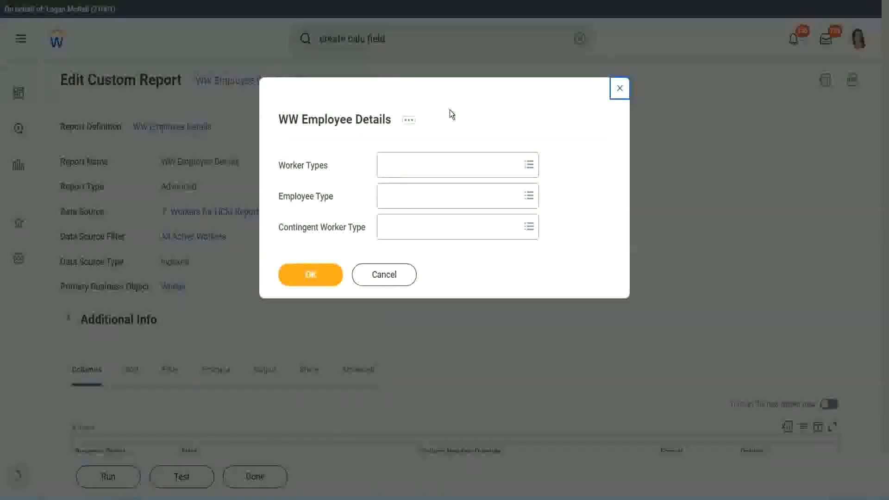
{"action": "left_click", "coordinate": [311, 275]}
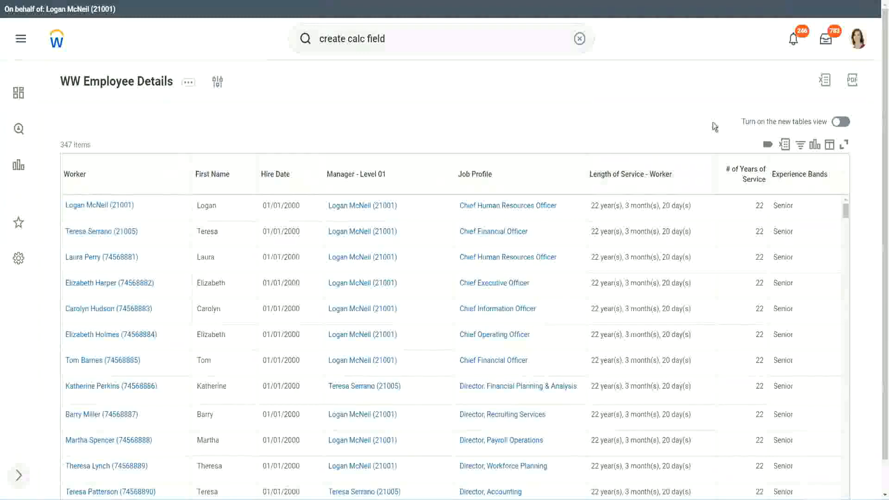
Step: Compare the first worker's years of service with the 16 - 30 years Senior band in the Notepad++ notes
{"action": "scroll", "coordinate": [736, 149], "scroll_direction": "down", "scroll_amount": 1}
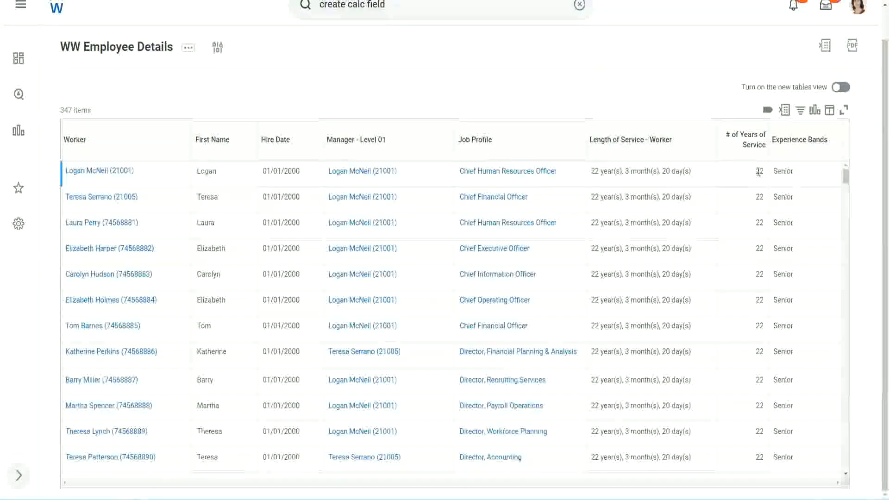
{"action": "left_click_drag", "start_coordinate": [755, 174], "coordinate": [765, 173]}
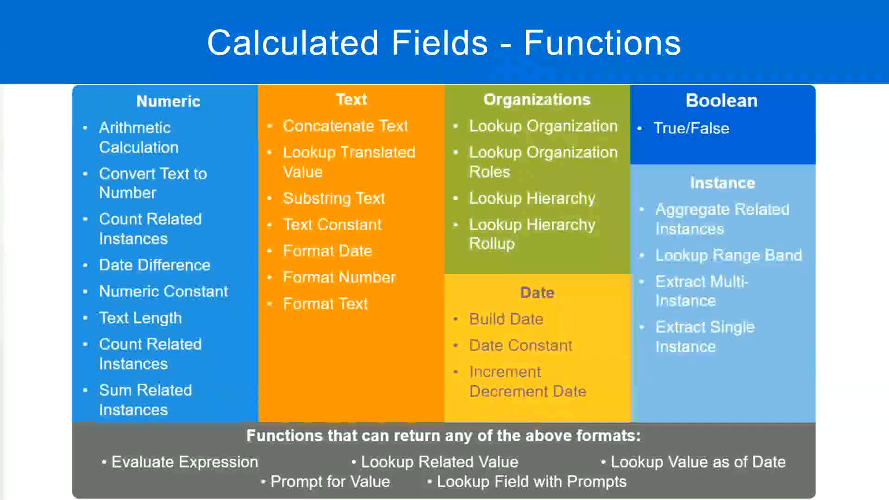
{"action": "key", "text": "alt+Tab"}
{"action": "left_click", "coordinate": [226, 162]}
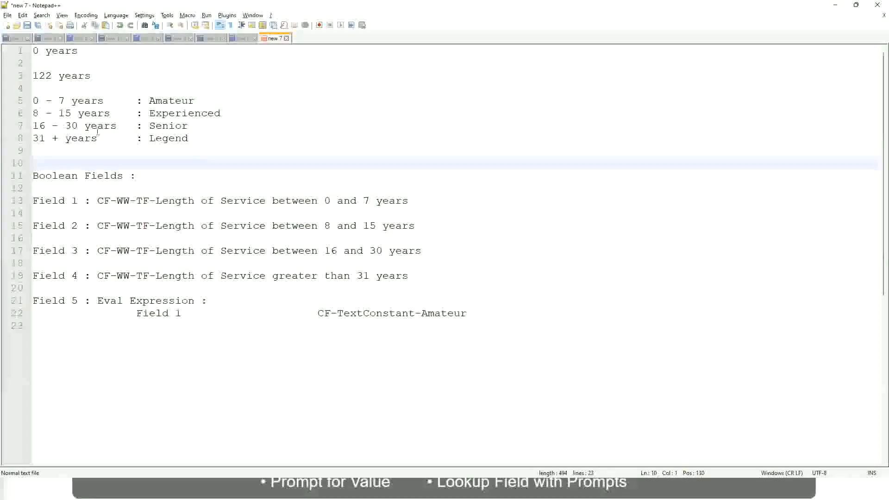
{"action": "left_click", "coordinate": [158, 124]}
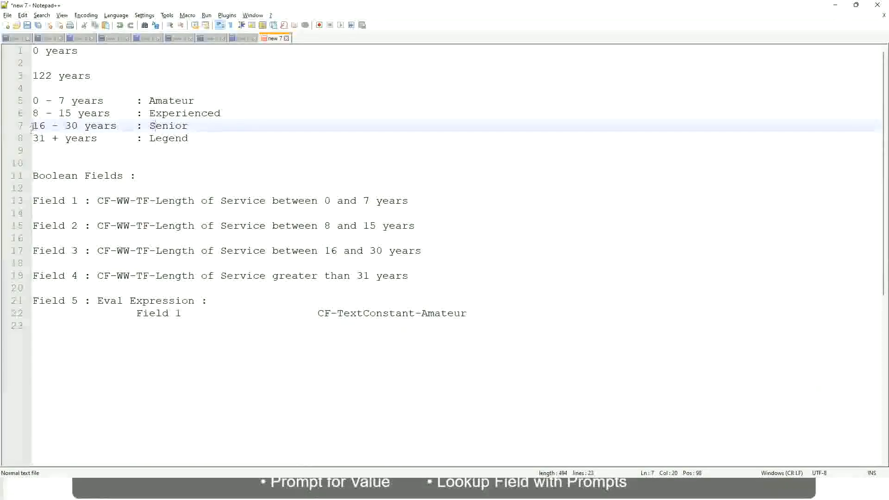
{"action": "left_click_drag", "start_coordinate": [31, 127], "coordinate": [87, 126]}
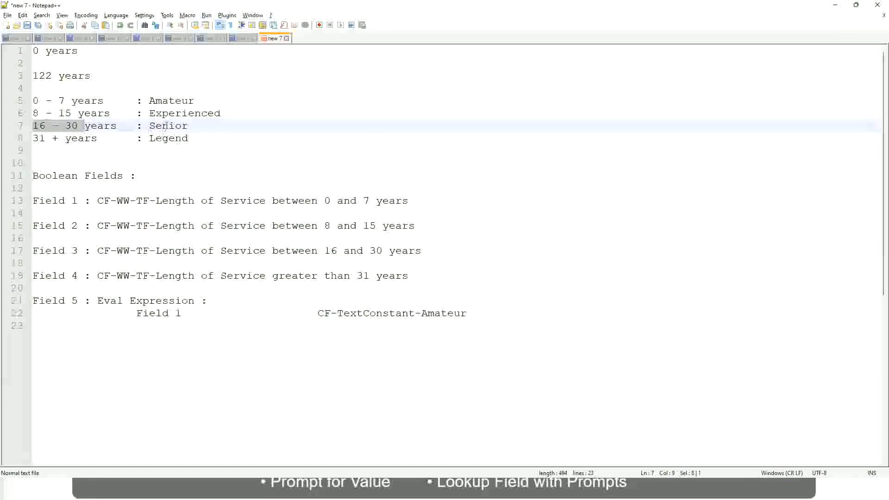
{"action": "double_click", "coordinate": [166, 126]}
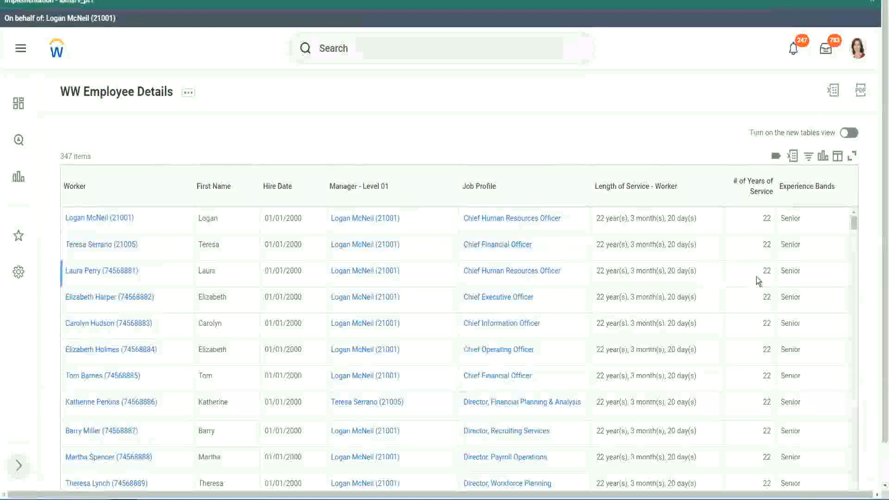
Step: Return to the Workday report and review the # of Years of Service and Experience Bands values row by row
{"action": "scroll", "coordinate": [756, 278], "scroll_direction": "down", "scroll_amount": 3}
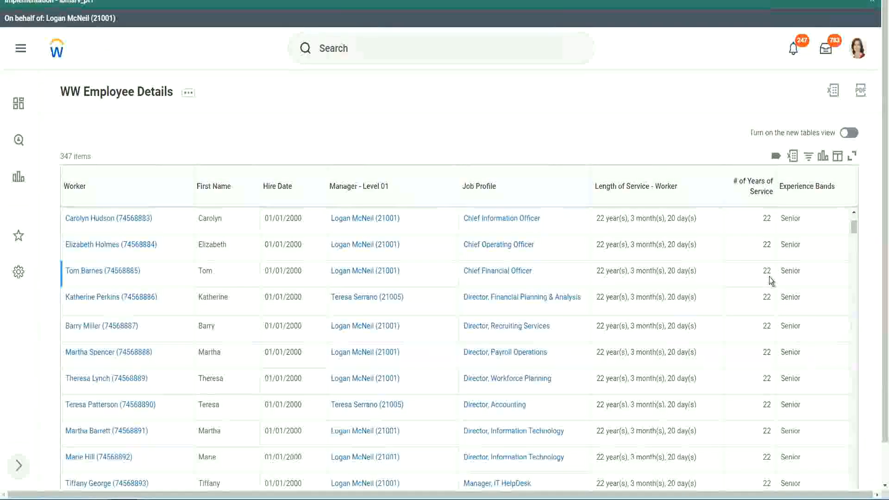
{"action": "scroll", "coordinate": [768, 282], "scroll_direction": "down", "scroll_amount": 7}
{"action": "scroll", "coordinate": [776, 309], "scroll_direction": "down", "scroll_amount": 5}
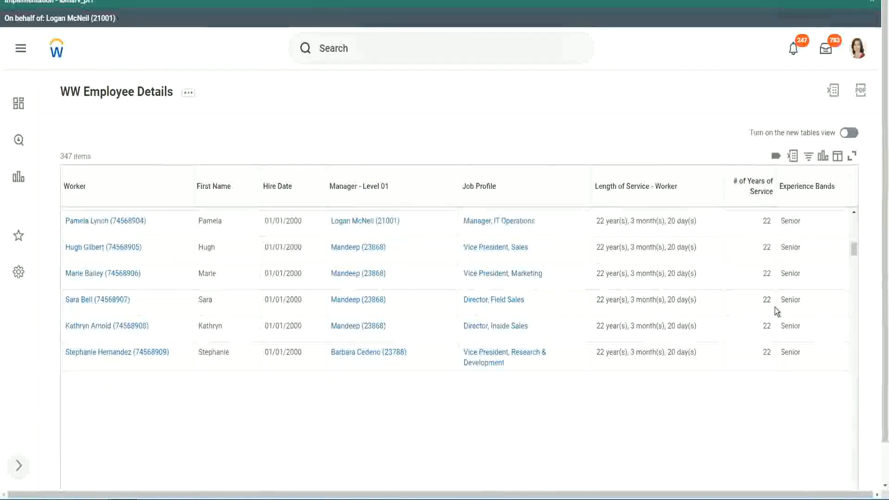
{"action": "scroll", "coordinate": [787, 319], "scroll_direction": "down", "scroll_amount": 1}
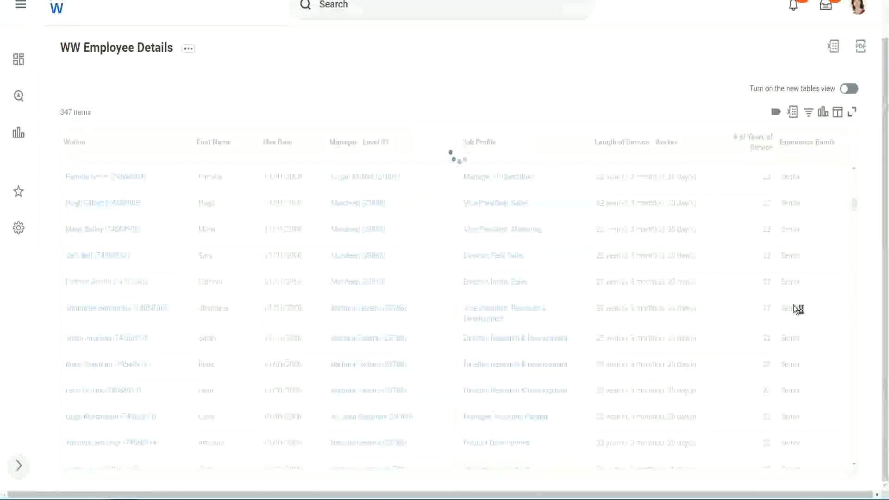
{"action": "scroll", "coordinate": [824, 263], "scroll_direction": "down", "scroll_amount": 5}
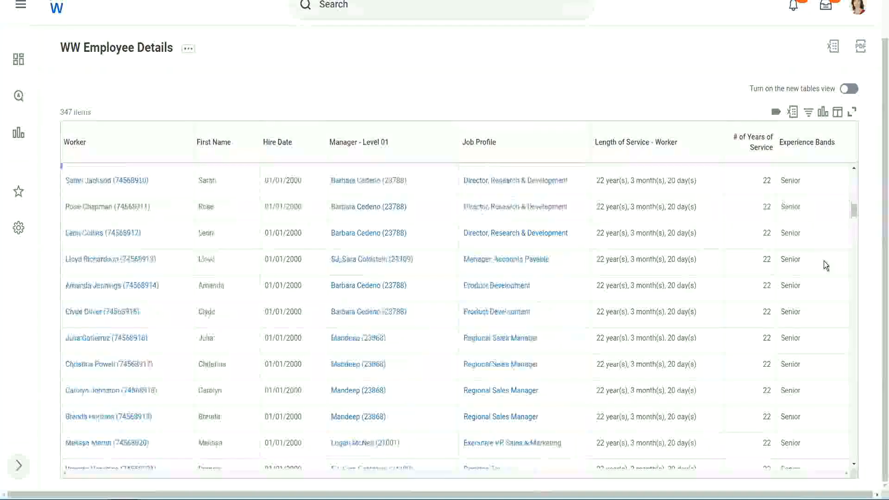
{"action": "scroll", "coordinate": [824, 263], "scroll_direction": "down", "scroll_amount": 3}
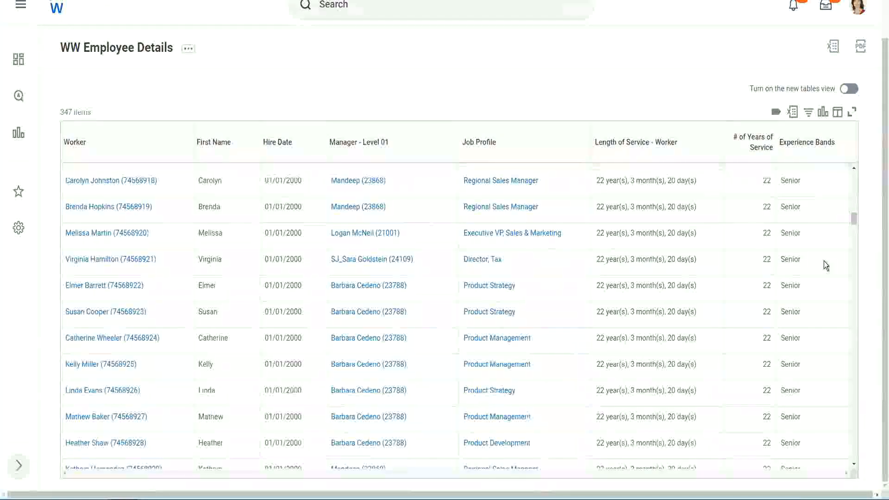
{"action": "scroll", "coordinate": [824, 261], "scroll_direction": "down", "scroll_amount": 10}
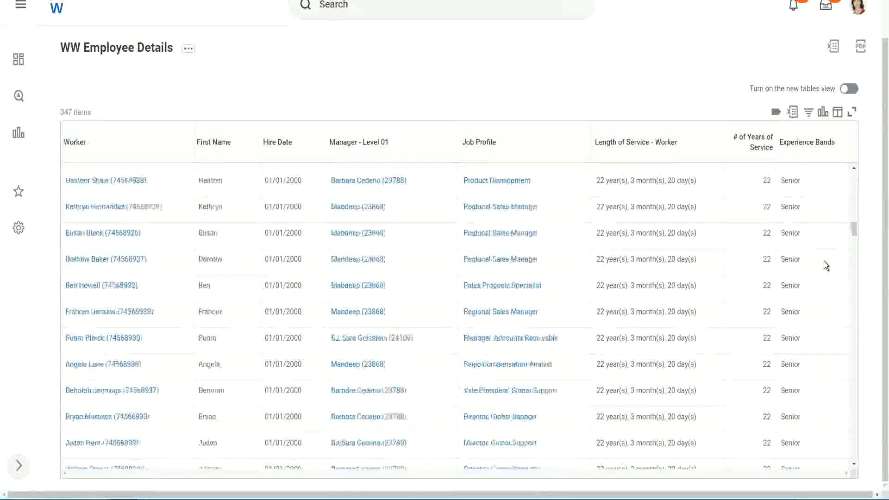
Step: Filter the report's Experience Bands column to rows containing Amateur
{"action": "left_click", "coordinate": [810, 145]}
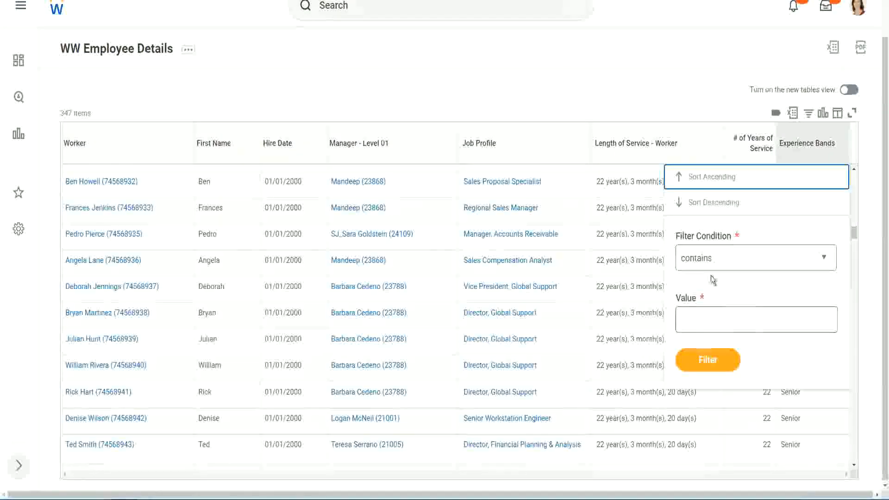
{"action": "left_click", "coordinate": [704, 311]}
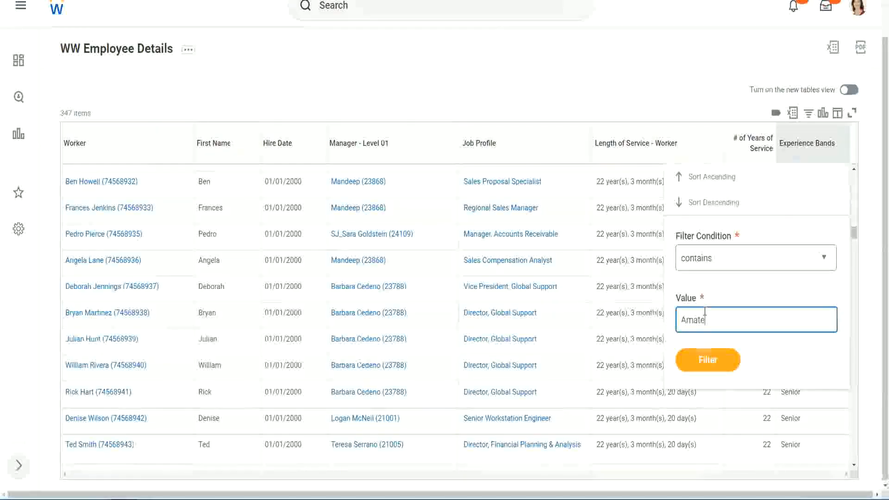
{"action": "type", "text": "Amateur"}
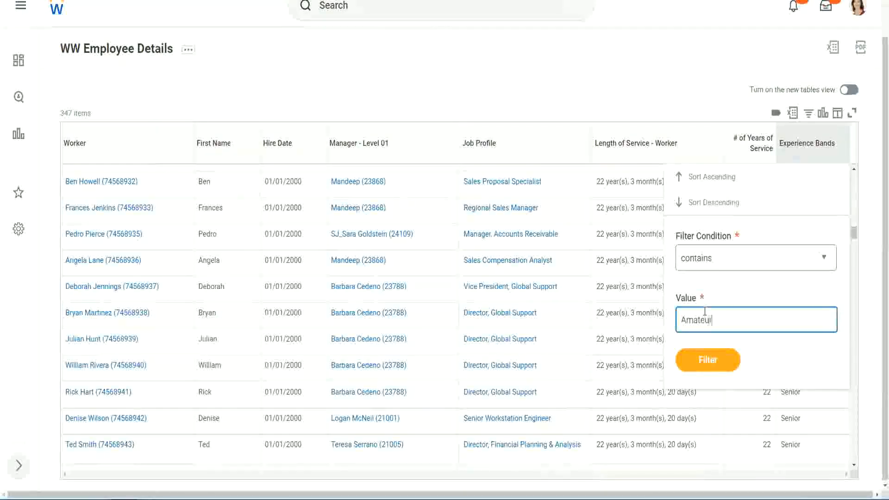
{"action": "left_click", "coordinate": [701, 366]}
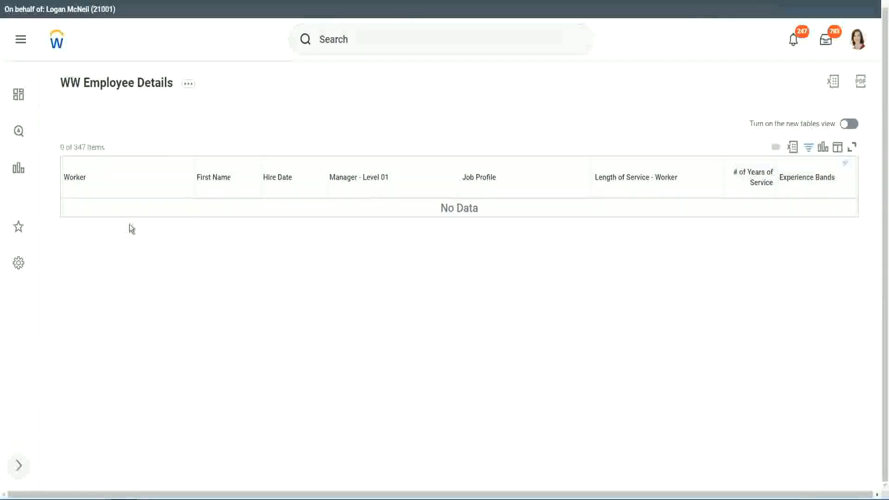
Step: Change the Experience Bands filter value to Legend and apply it
{"action": "left_click", "coordinate": [805, 178]}
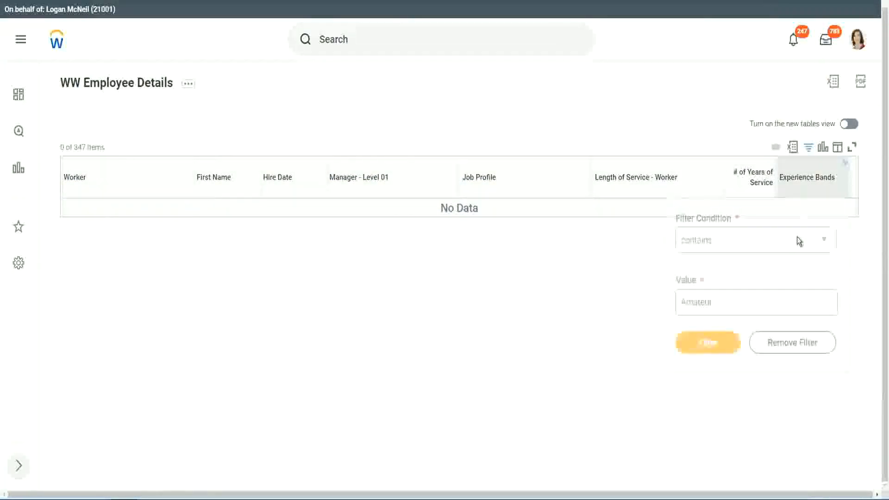
{"action": "left_click", "coordinate": [716, 298]}
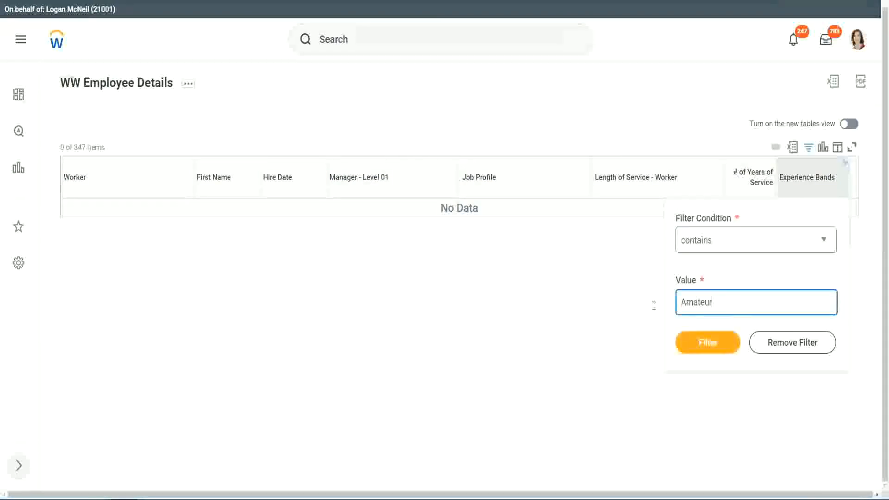
{"action": "left_click_drag", "start_coordinate": [654, 305], "coordinate": [635, 303]}
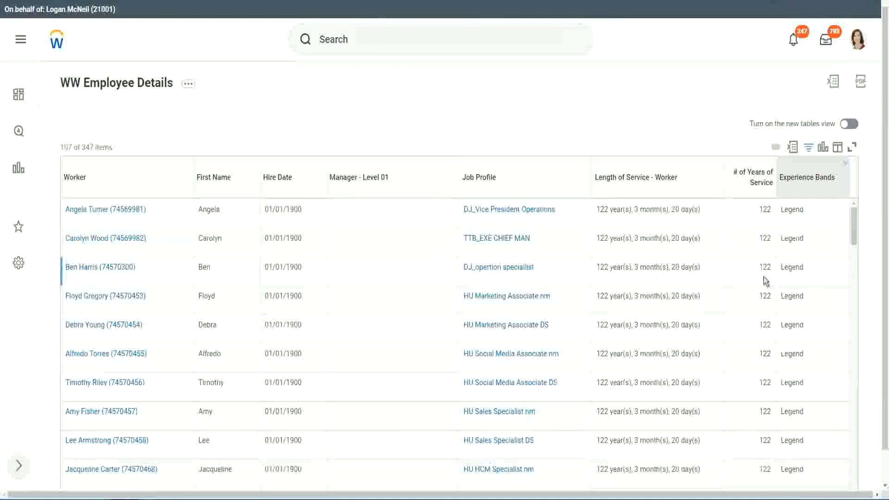
Step: Check the hire dates and years of service of the filtered Legend workers through to the end of the list
{"action": "scroll", "coordinate": [763, 277], "scroll_direction": "down", "scroll_amount": 20}
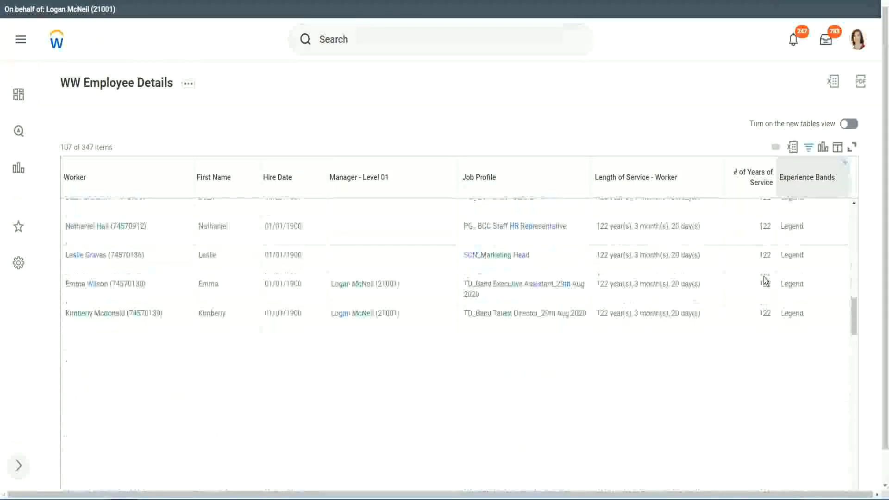
{"action": "scroll", "coordinate": [763, 277], "scroll_direction": "down", "scroll_amount": 2}
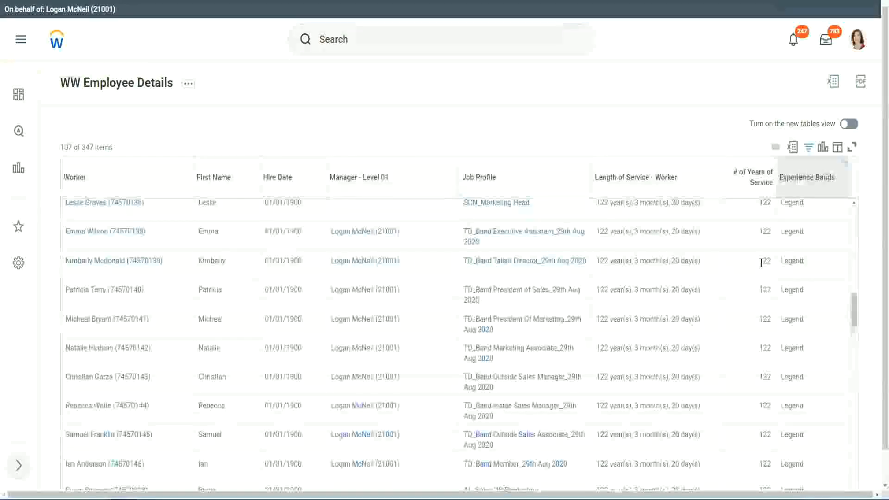
{"action": "scroll", "coordinate": [762, 263], "scroll_direction": "down", "scroll_amount": 20}
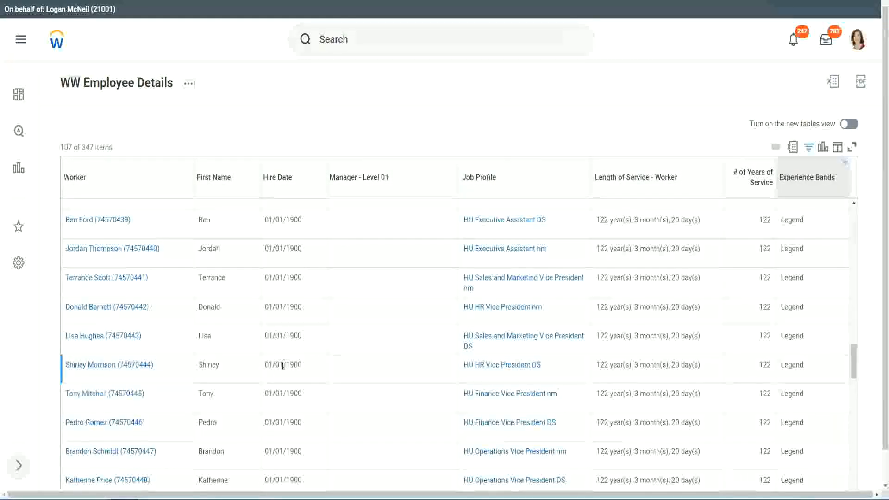
{"action": "double_click", "coordinate": [292, 364]}
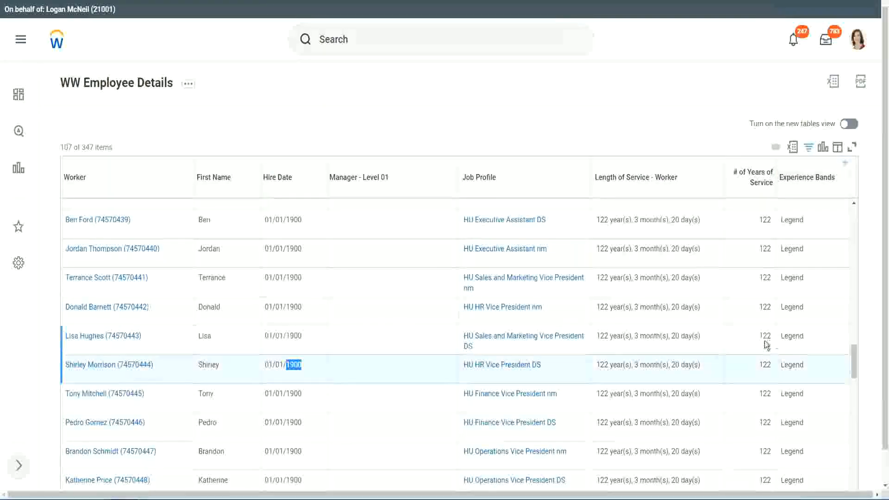
{"action": "scroll", "coordinate": [759, 345], "scroll_direction": "down", "scroll_amount": 2}
{"action": "scroll", "coordinate": [755, 347], "scroll_direction": "down", "scroll_amount": 3}
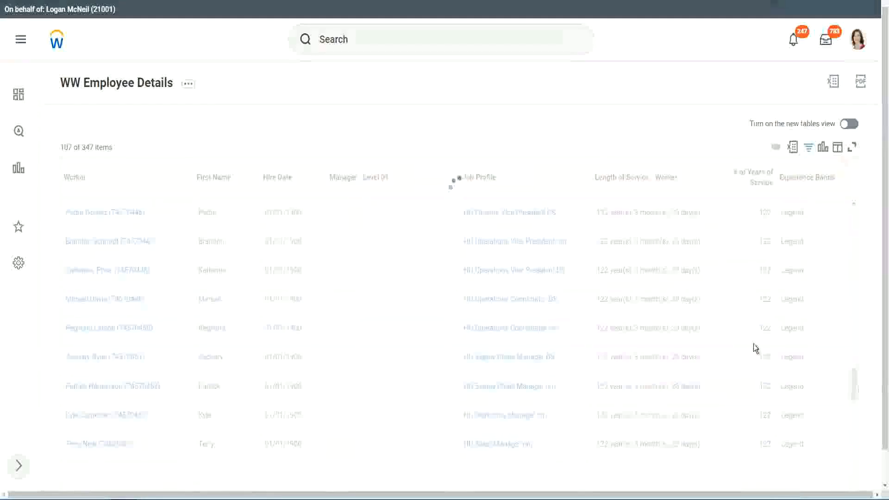
{"action": "scroll", "coordinate": [754, 344], "scroll_direction": "down", "scroll_amount": 10}
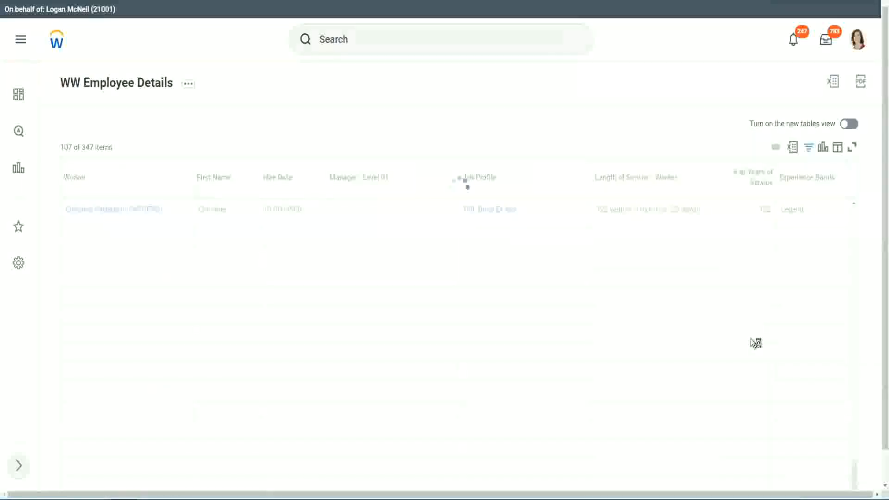
{"action": "scroll", "coordinate": [743, 310], "scroll_direction": "down", "scroll_amount": 5}
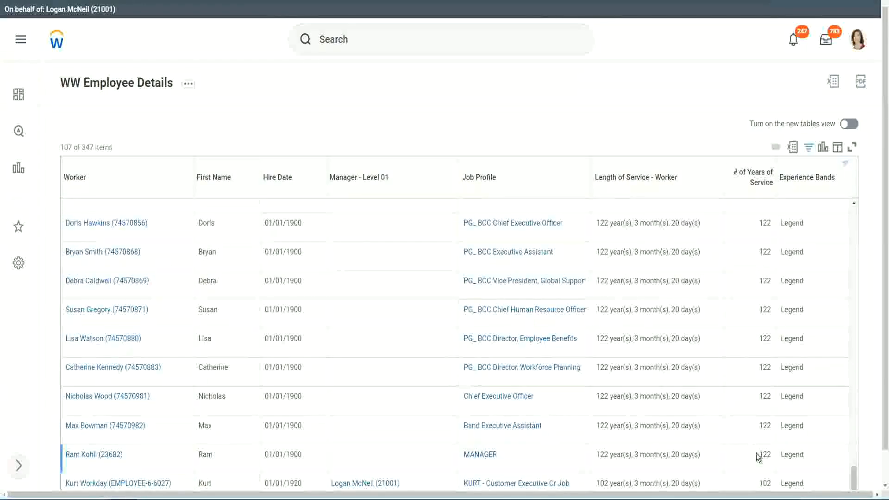
{"action": "double_click", "coordinate": [762, 483]}
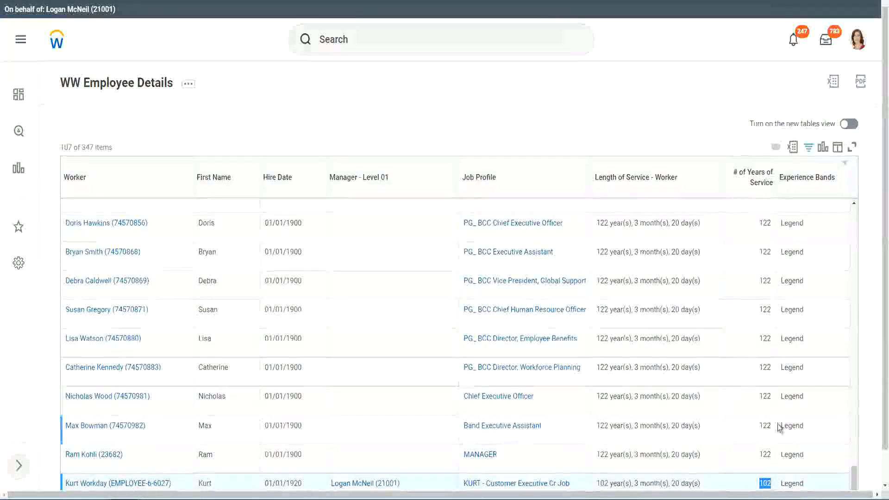
{"action": "left_click_drag", "start_coordinate": [765, 396], "coordinate": [772, 396]}
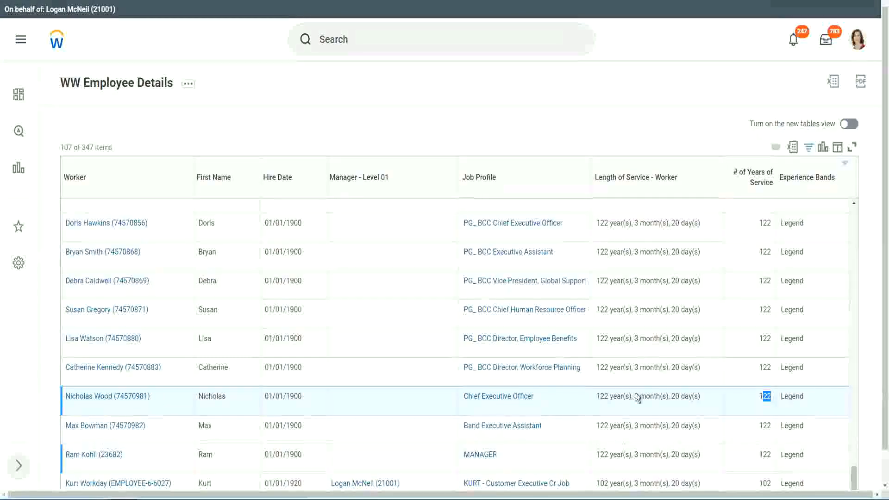
{"action": "left_click", "coordinate": [747, 369]}
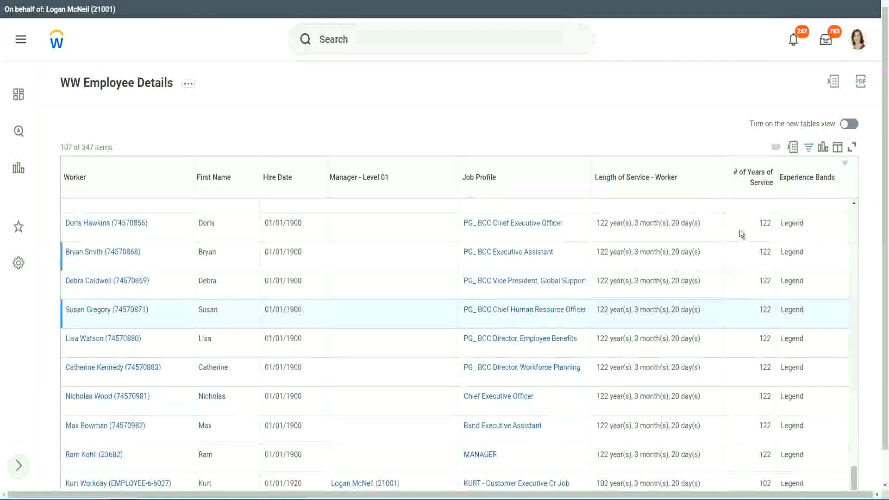
Step: Replace the Experience Bands filter value with Experienced and apply it
{"action": "left_click", "coordinate": [812, 182]}
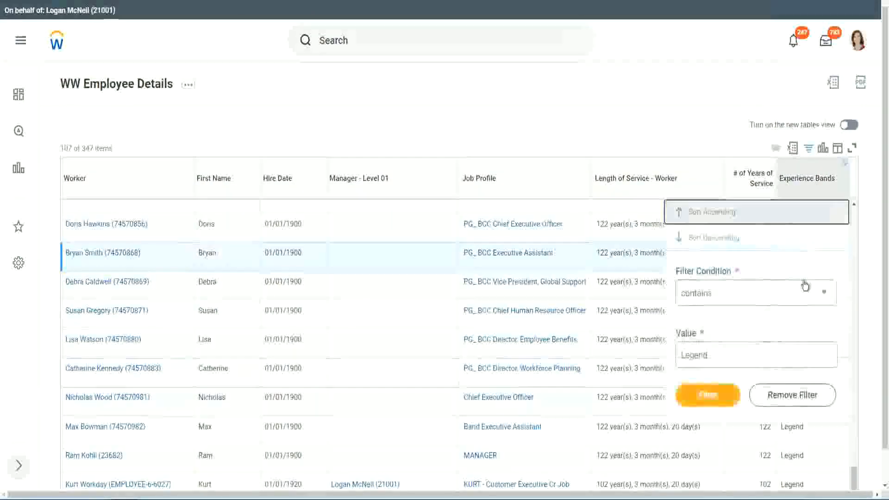
{"action": "left_click", "coordinate": [728, 355]}
{"action": "left_click_drag", "start_coordinate": [728, 355], "coordinate": [613, 358]}
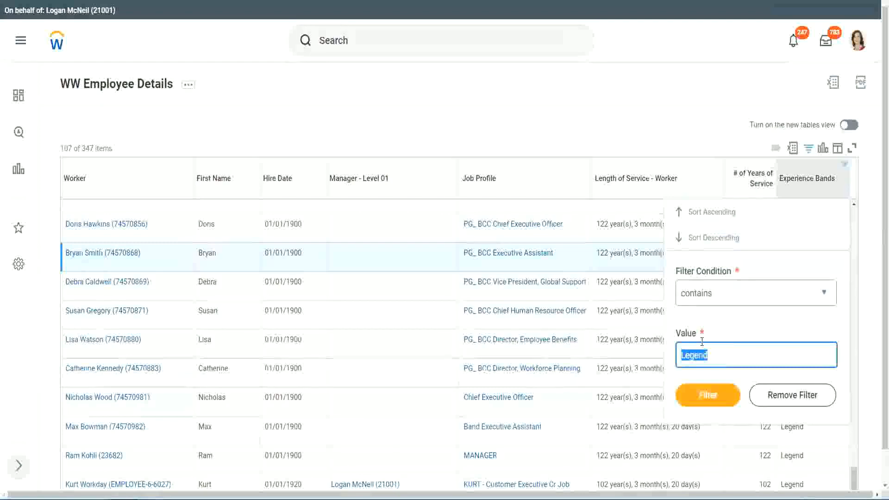
{"action": "type", "text": "Ex"}
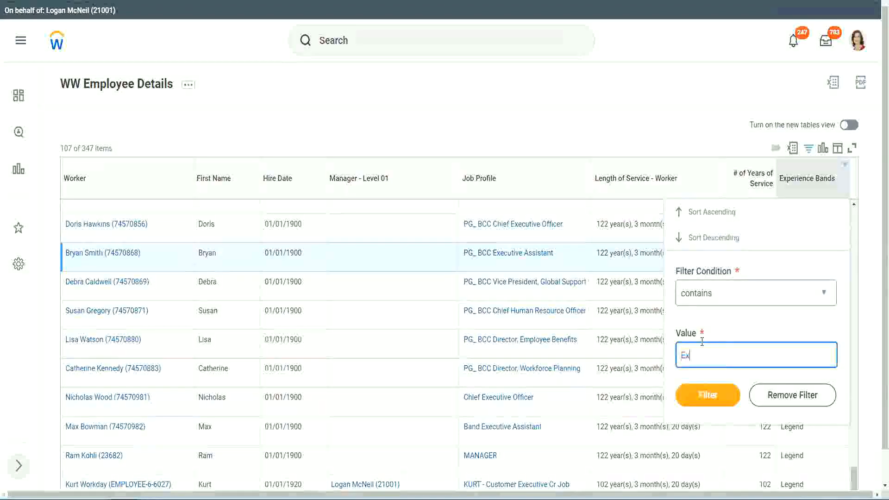
{"action": "type", "text": "per"}
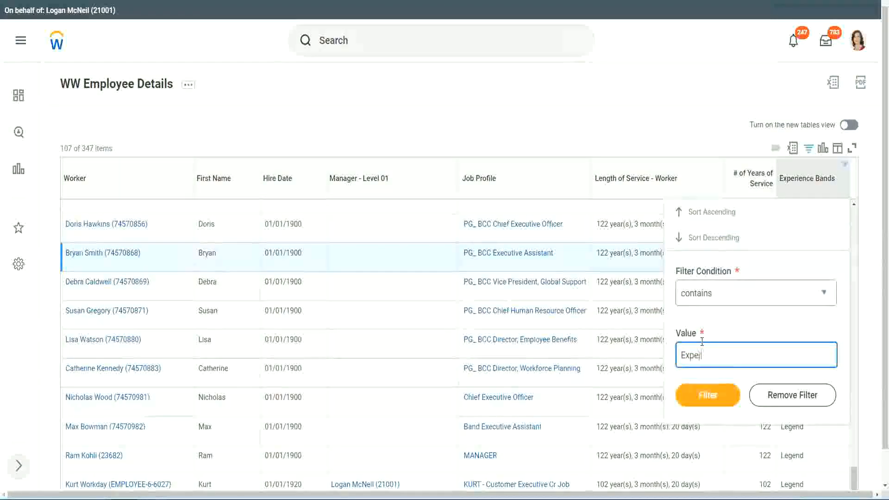
{"action": "type", "text": "ienced"}
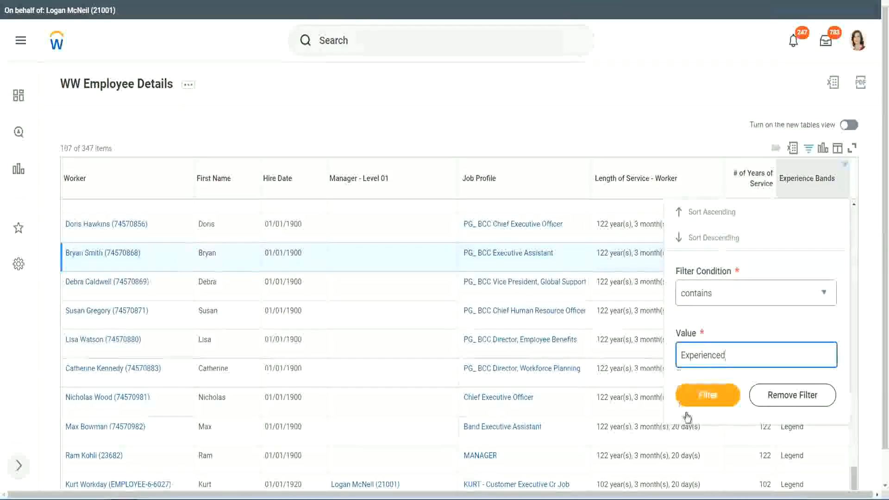
{"action": "left_click", "coordinate": [713, 394]}
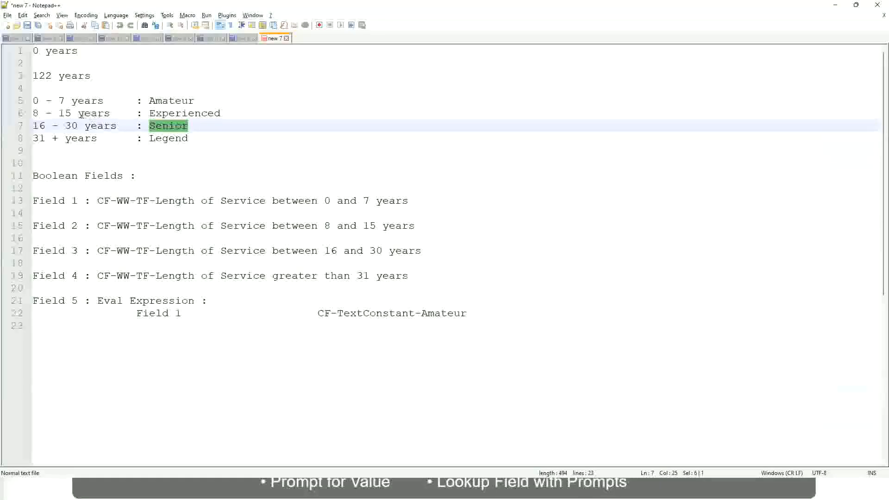
Step: Check the year range defined for the Experienced band in the Notepad++ notes
{"action": "left_click", "coordinate": [49, 113]}
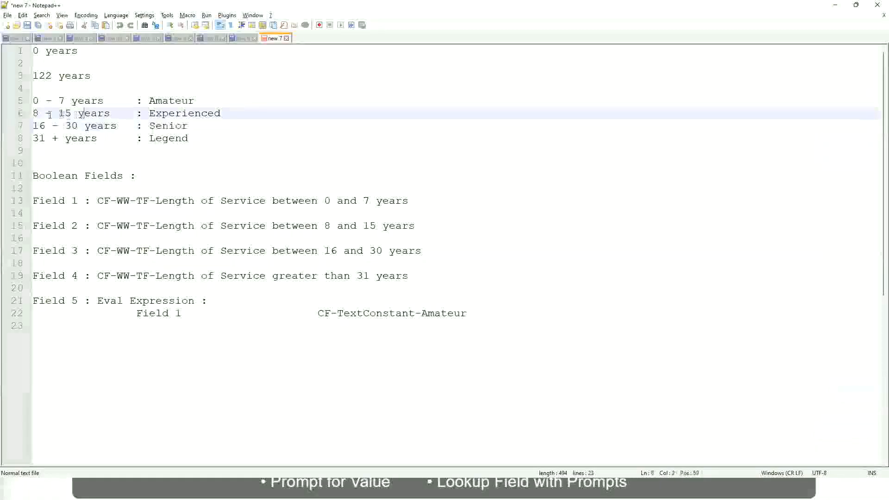
{"action": "left_click_drag", "start_coordinate": [40, 113], "coordinate": [70, 114]}
{"action": "left_click", "coordinate": [75, 114]}
{"action": "left_click", "coordinate": [103, 114]}
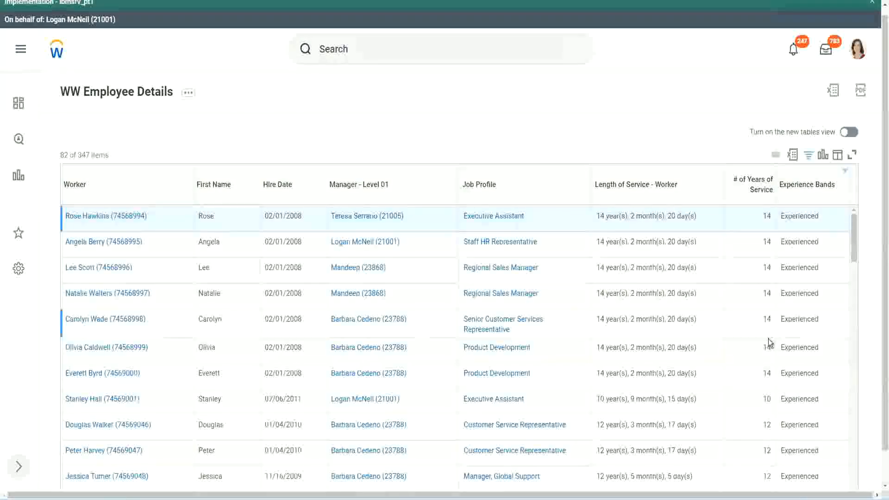
Step: Return to the WW Employee Details report in Workday and check the filtered Experienced workers' years of service against their band
{"action": "scroll", "coordinate": [769, 341], "scroll_direction": "down", "scroll_amount": 3}
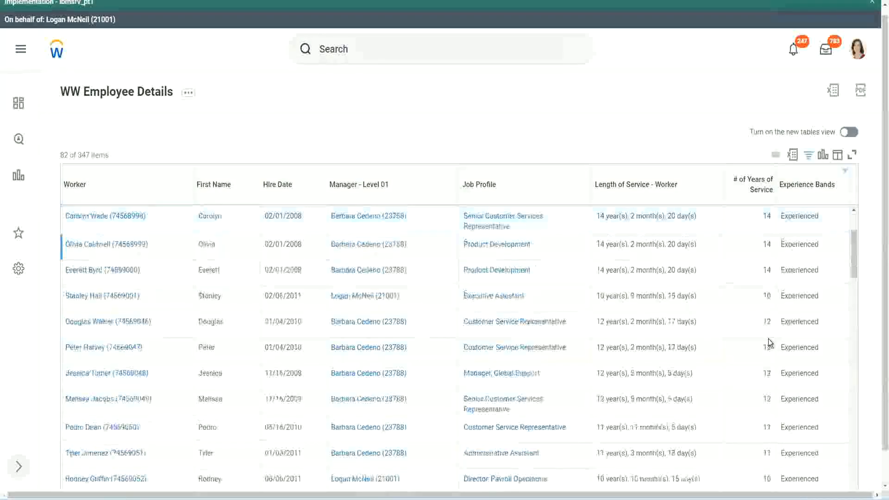
{"action": "scroll", "coordinate": [769, 343], "scroll_direction": "down", "scroll_amount": 3}
{"action": "double_click", "coordinate": [765, 244]}
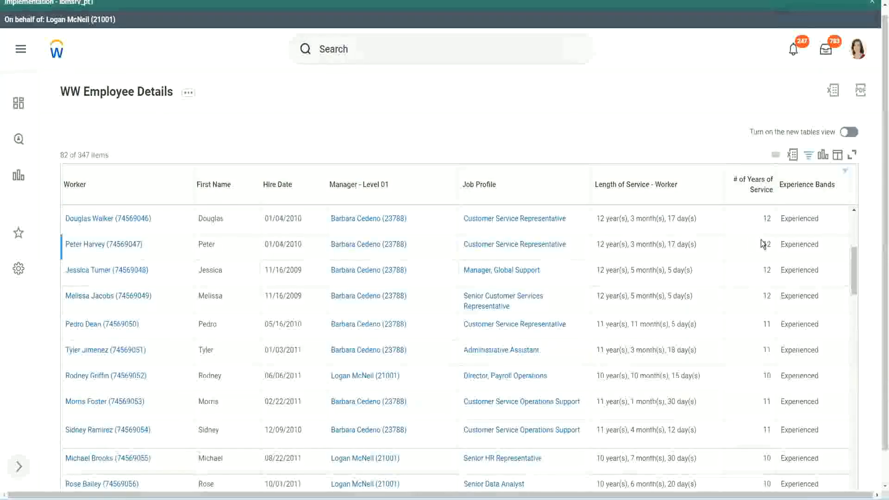
{"action": "double_click", "coordinate": [786, 244]}
{"action": "scroll", "coordinate": [766, 318], "scroll_direction": "down", "scroll_amount": 3}
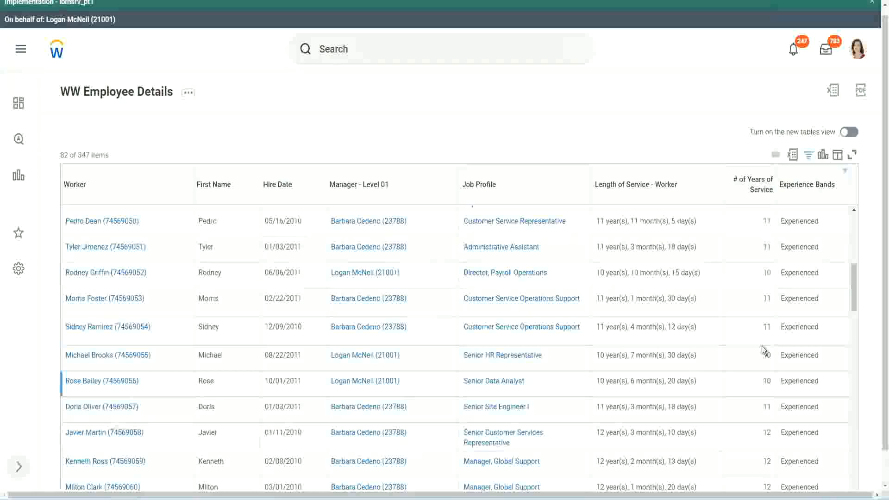
{"action": "left_click", "coordinate": [766, 328]}
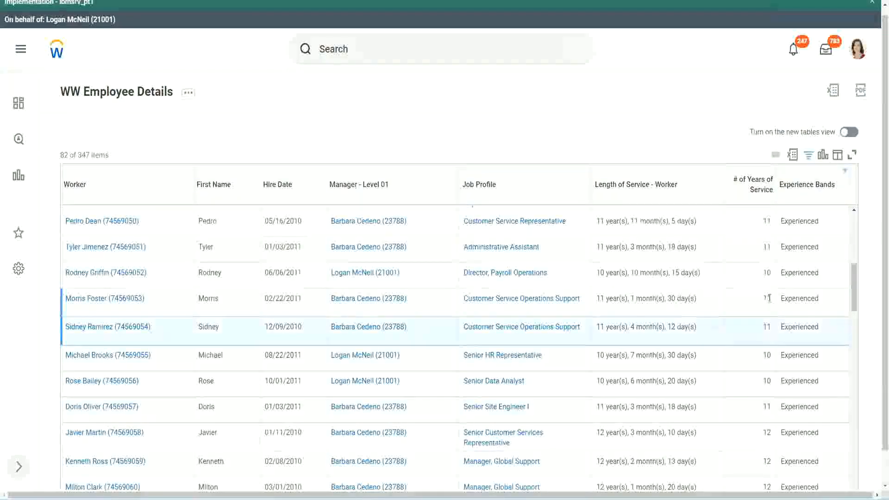
{"action": "left_click", "coordinate": [790, 298]}
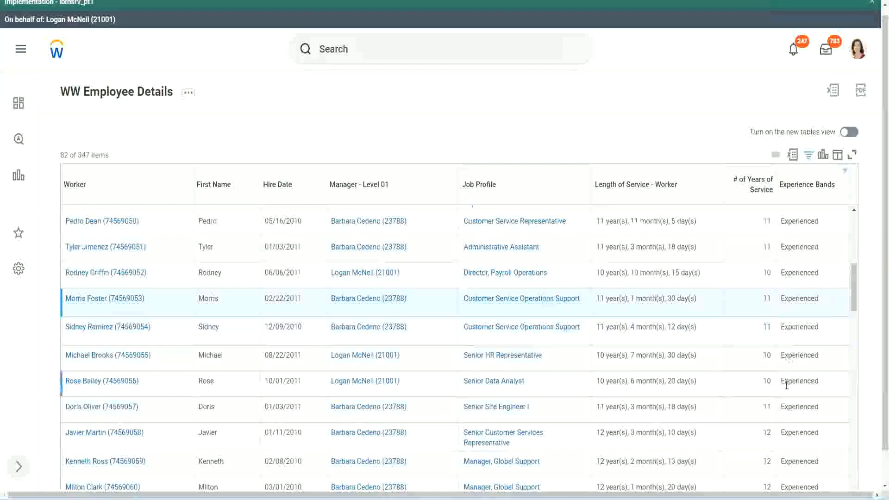
{"action": "scroll", "coordinate": [786, 384], "scroll_direction": "down", "scroll_amount": 5}
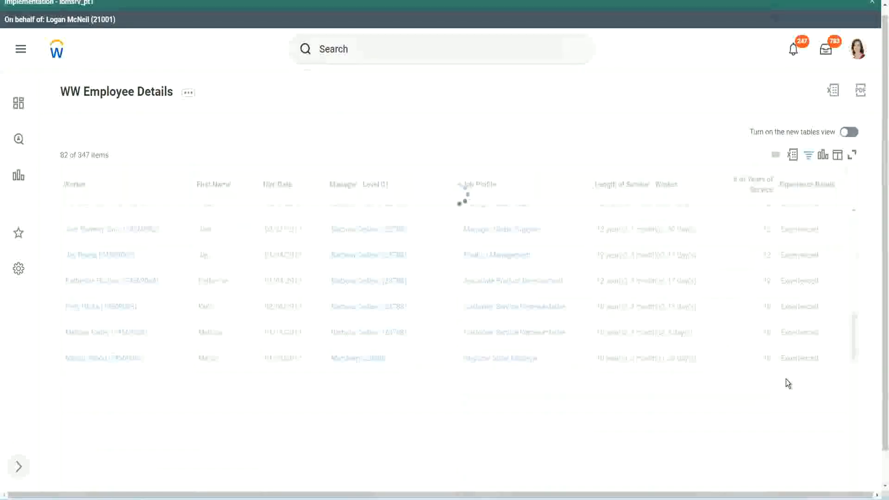